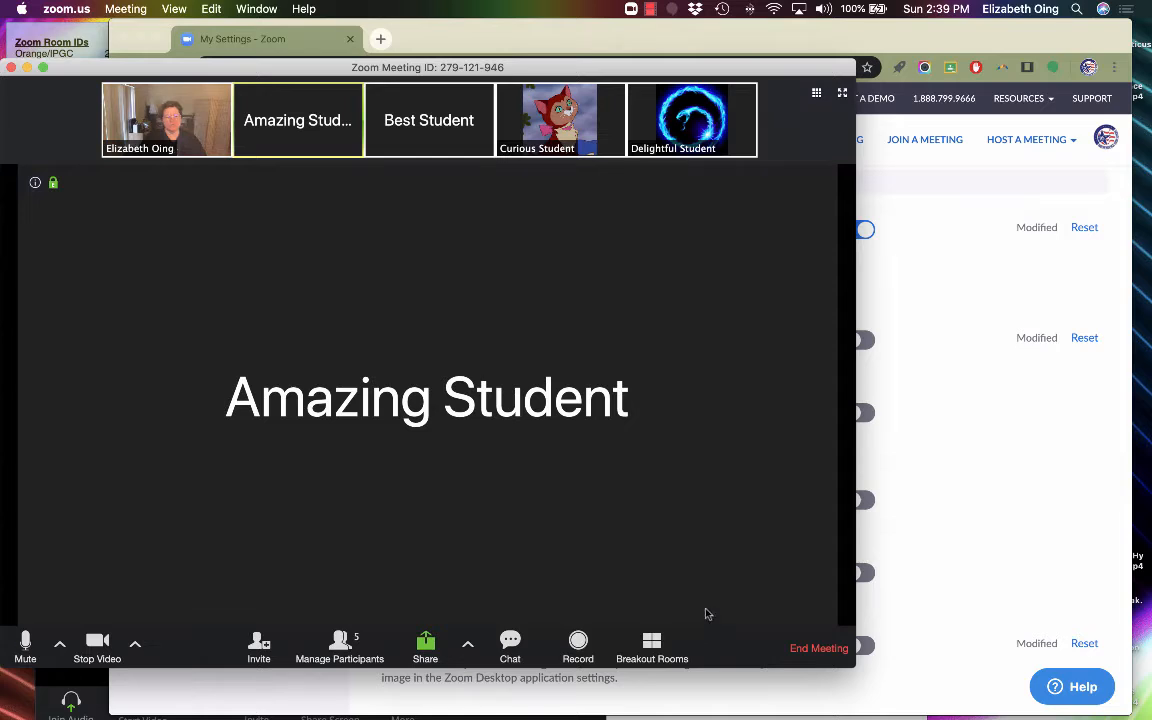
Create two breakout rooms for the meeting with participants assigned automatically.
left_click(656, 645)
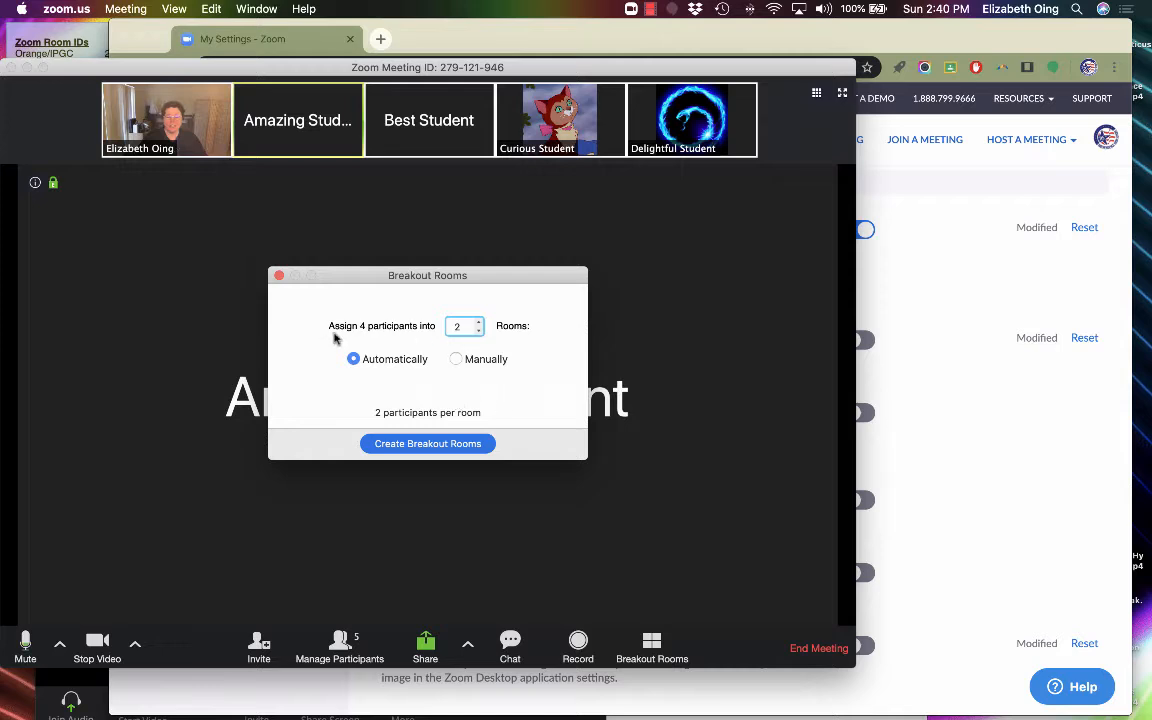
left_click(455, 360)
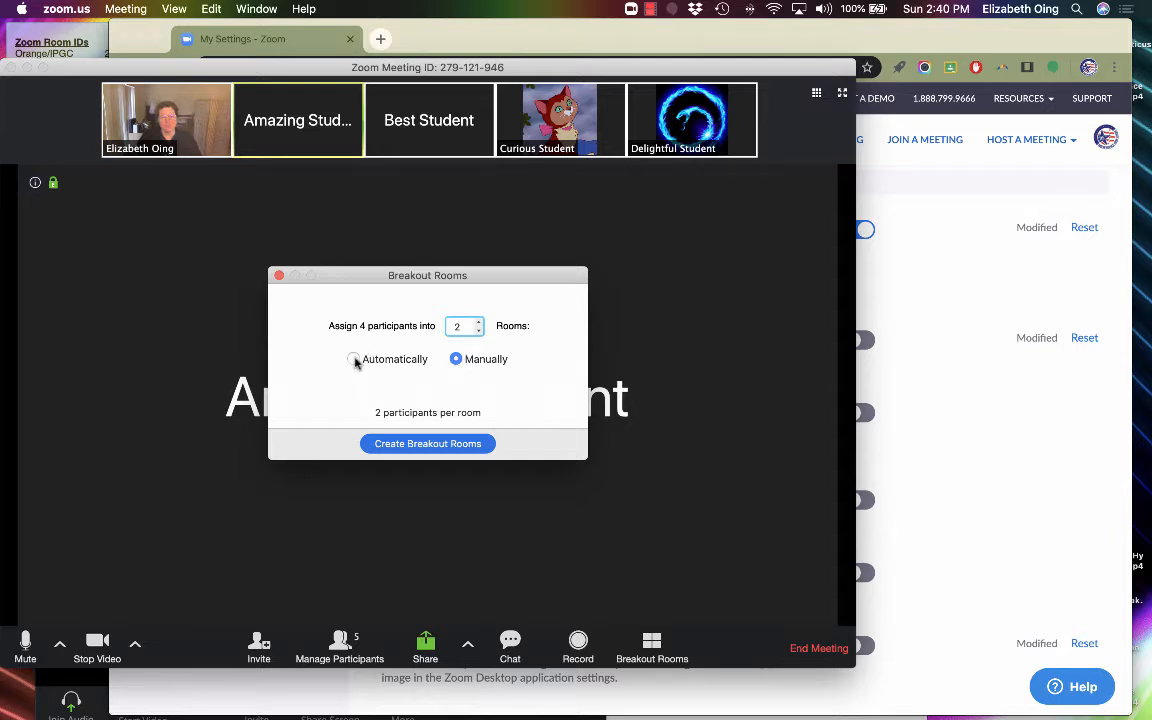
left_click(479, 322)
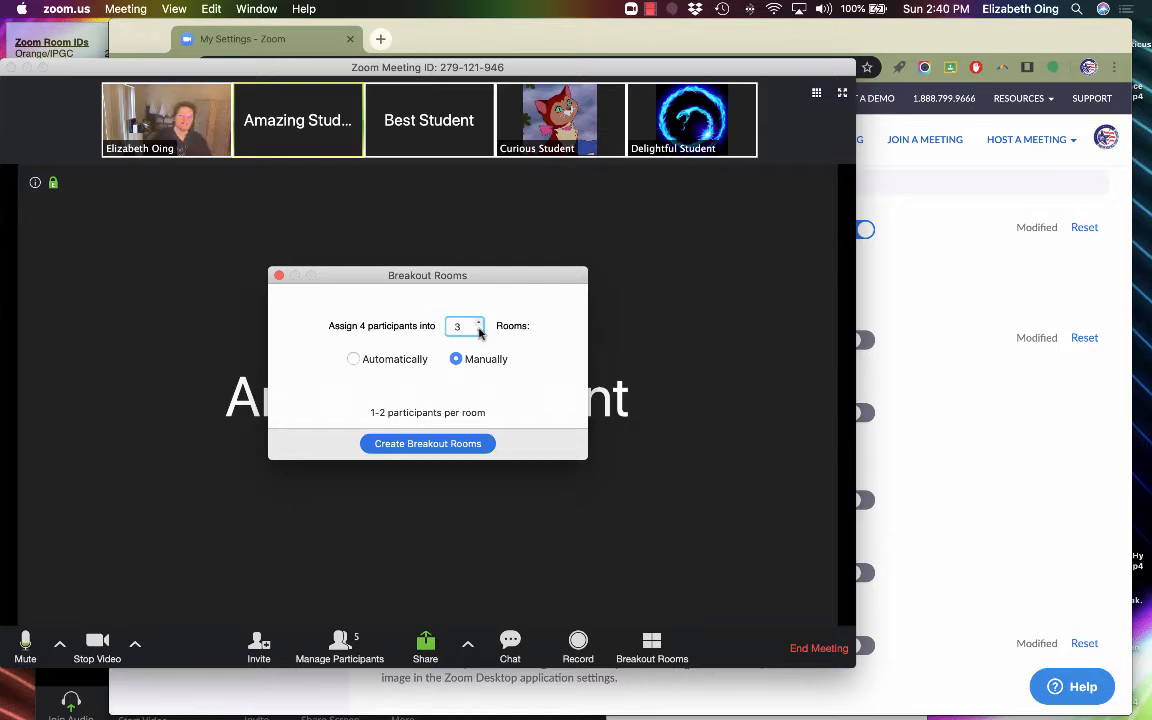
left_click(479, 330)
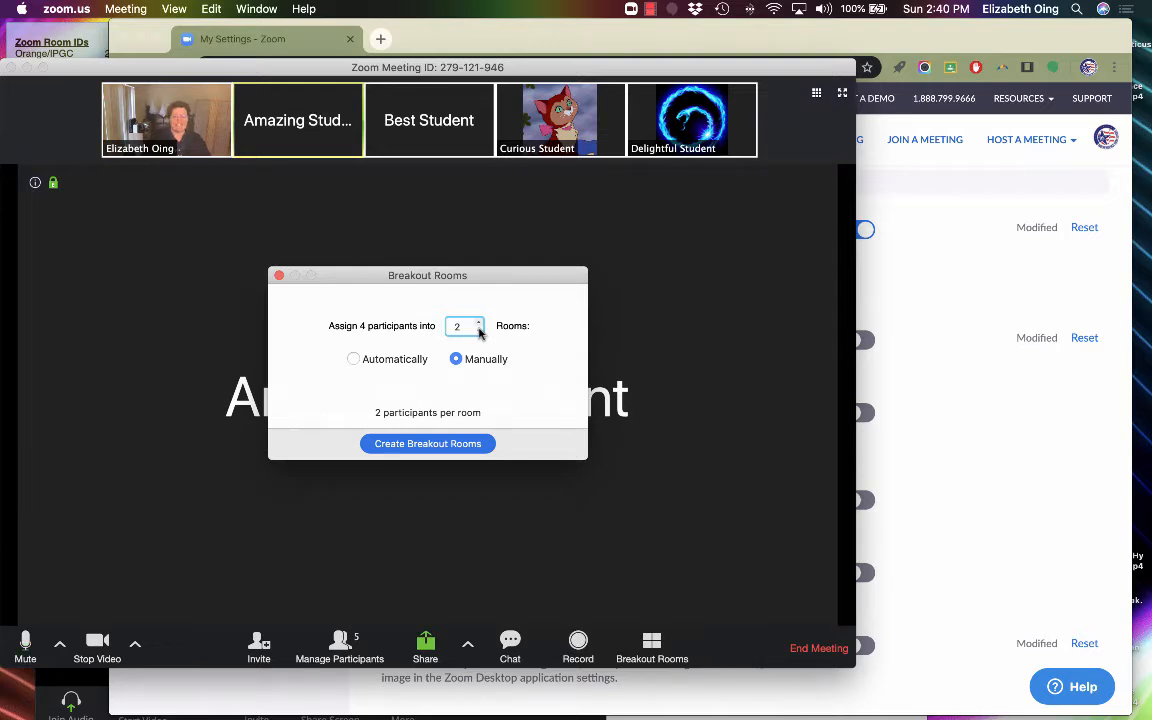
left_click(354, 359)
left_click(448, 446)
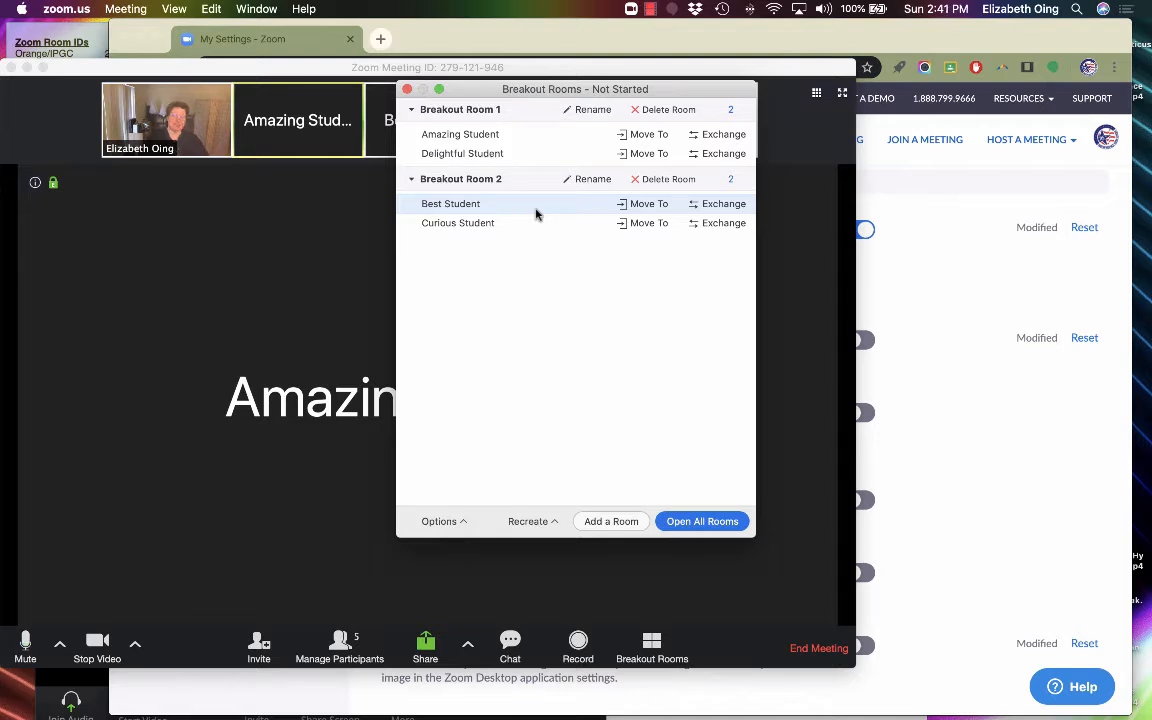
Exchange Curious Student in Breakout Room 2 with Delightful Student in Breakout Room 1, and add a third room.
left_click(709, 224)
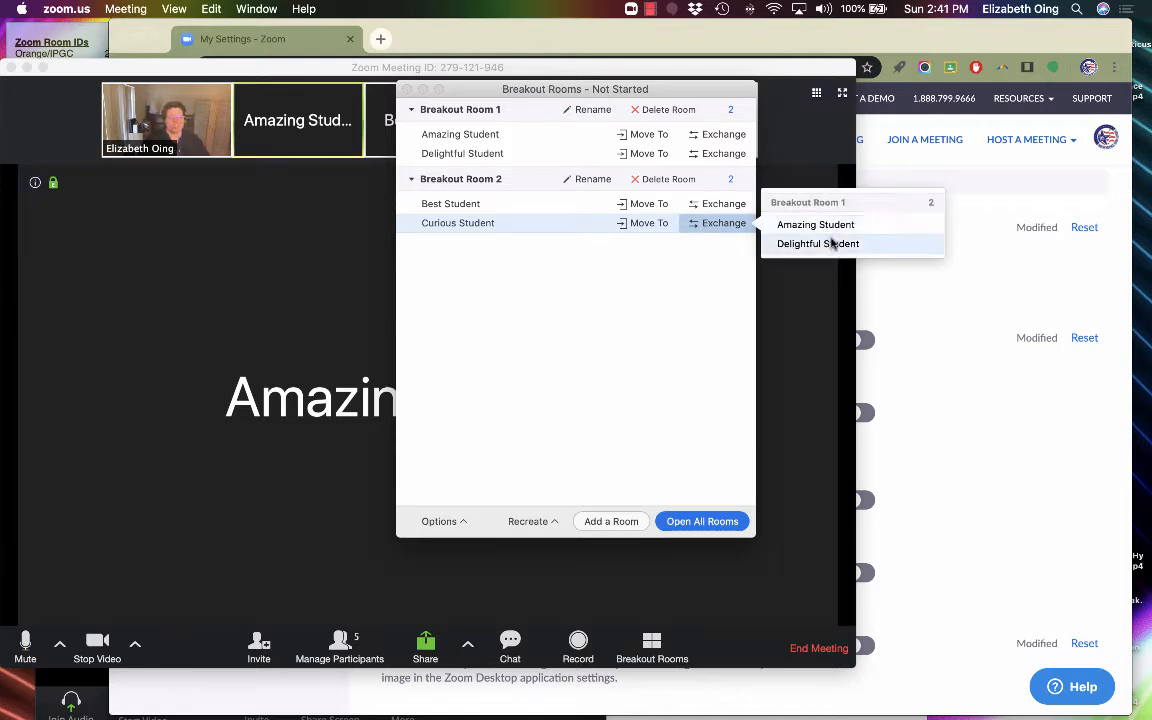
left_click(829, 246)
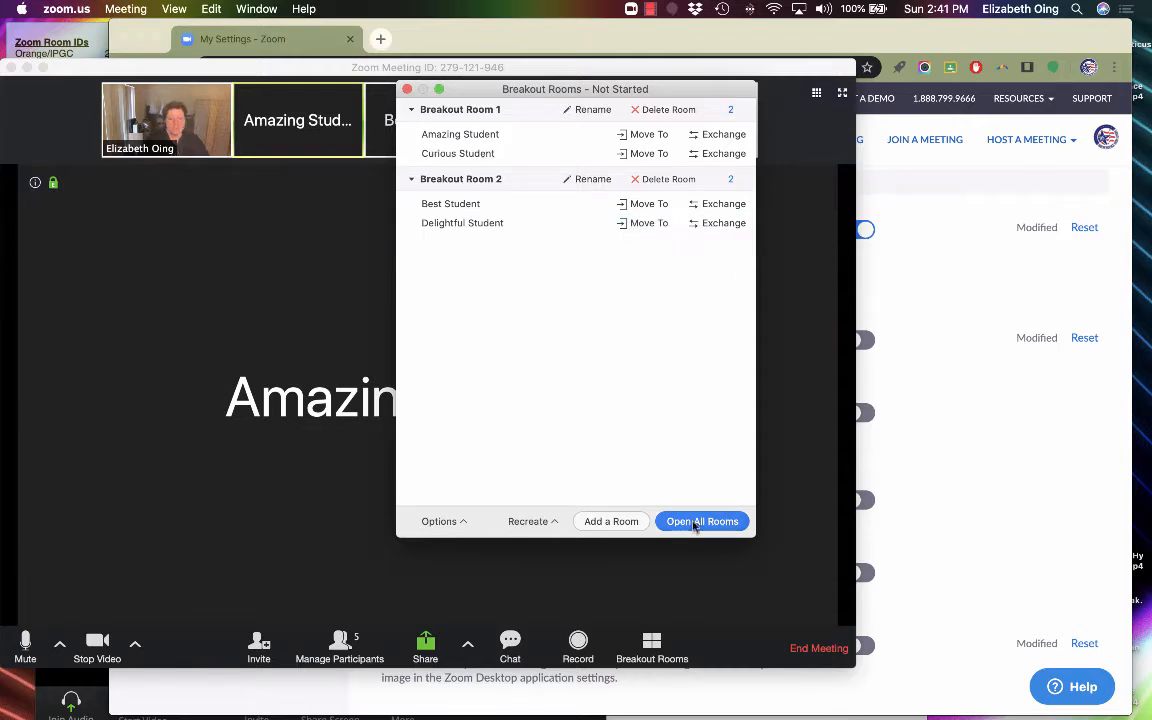
left_click(614, 521)
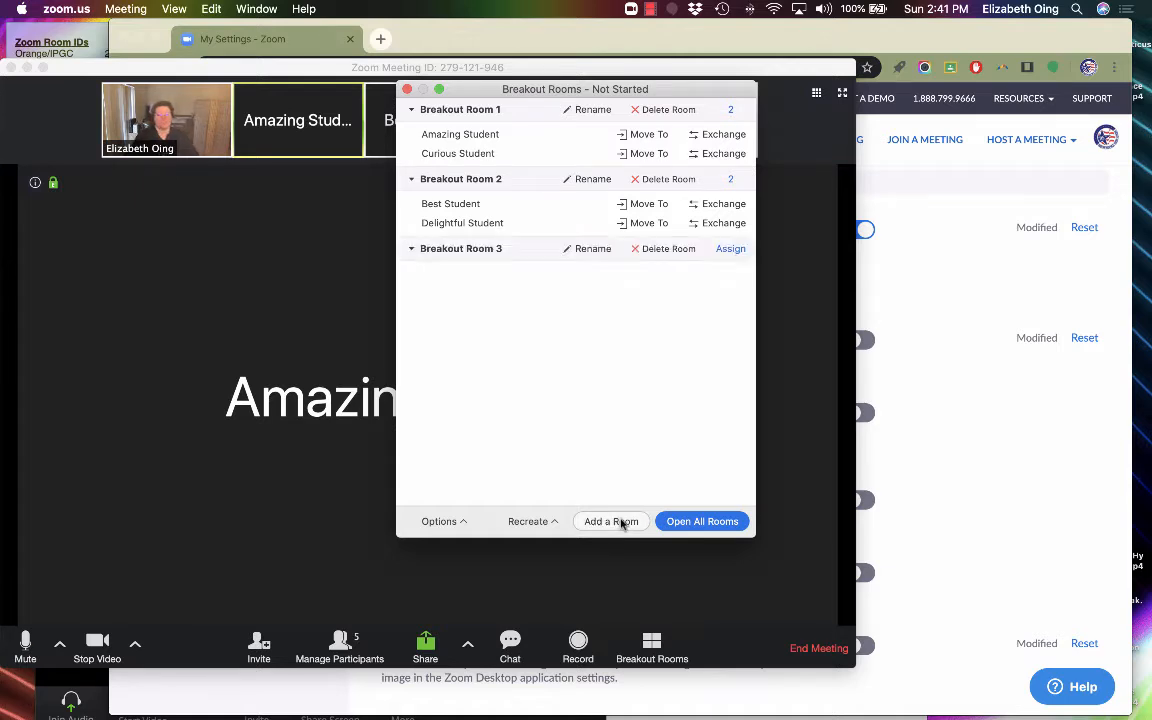
Rename Breakout Room 1 as Zeus and Breakout Room 2 as Apollo.
left_click(588, 110)
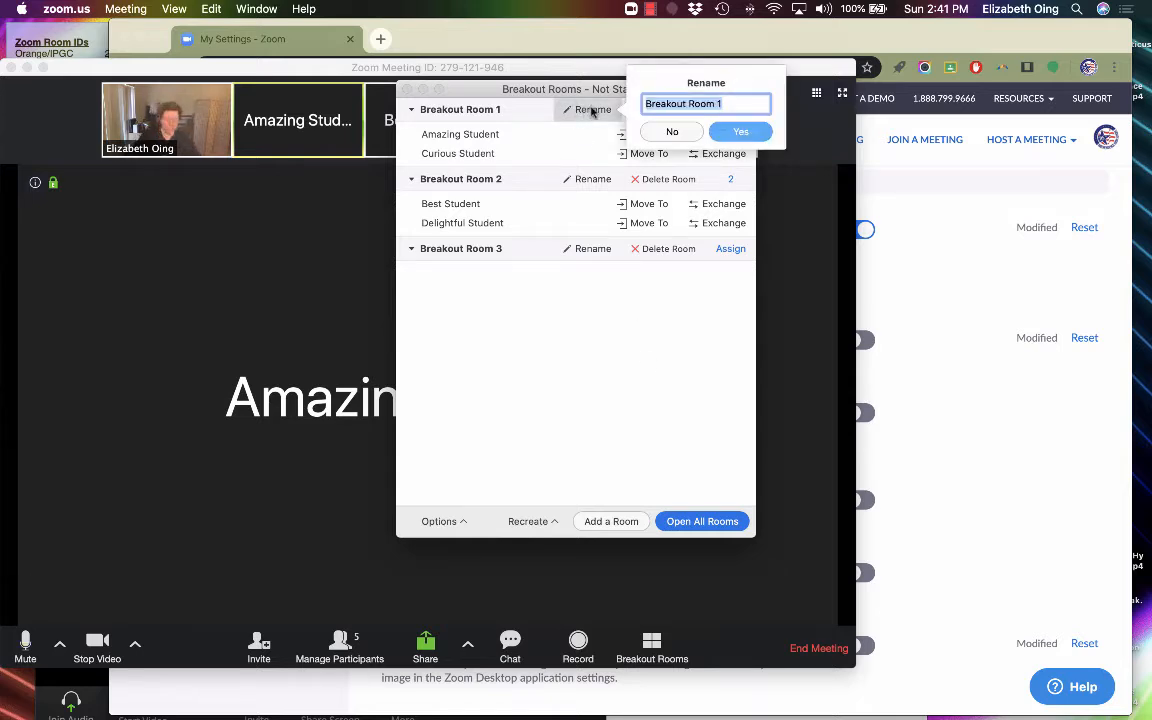
type("Zeus")
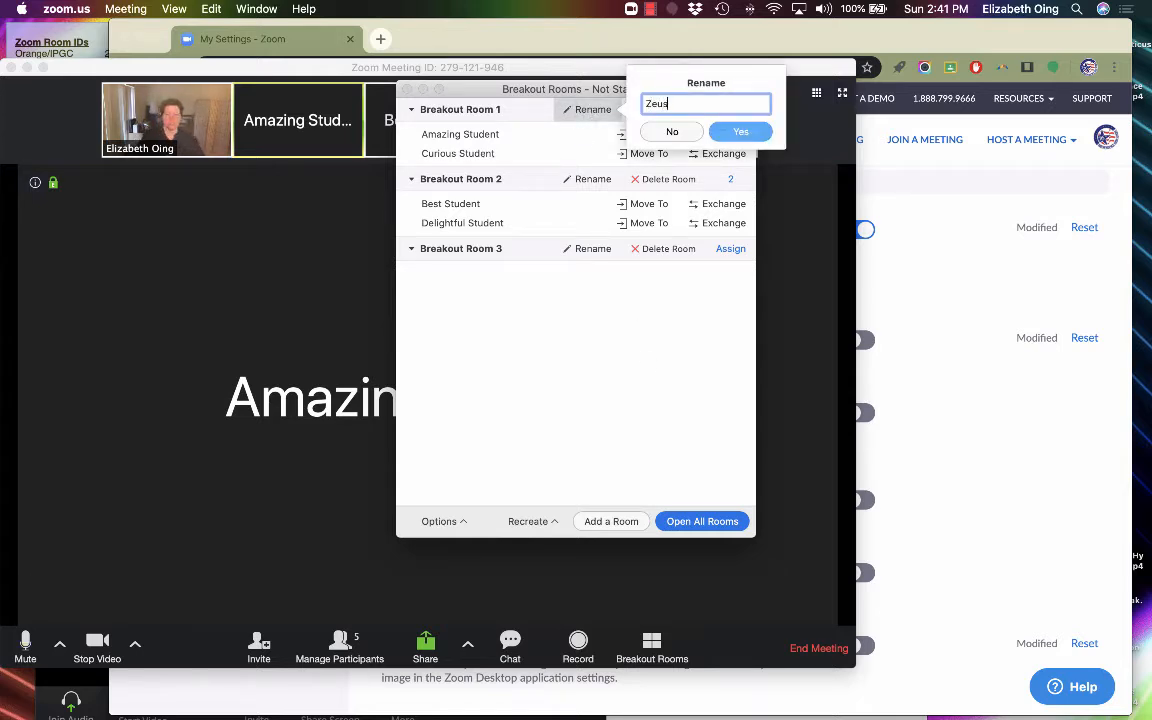
left_click(748, 132)
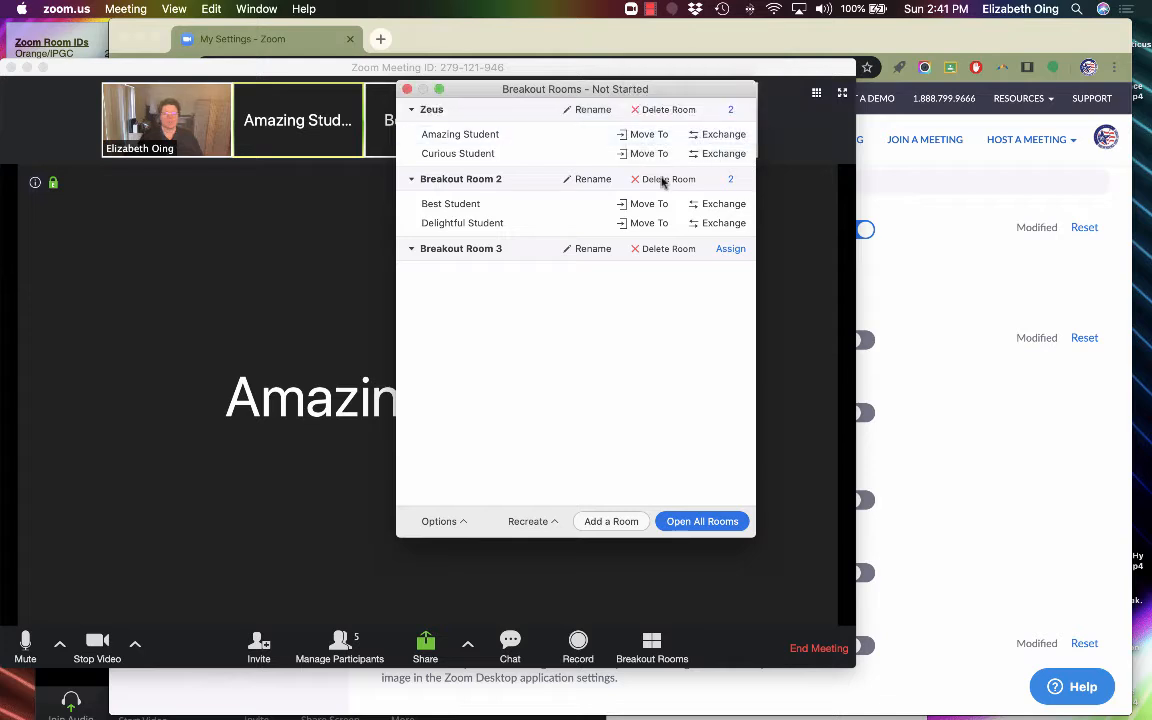
left_click(591, 182)
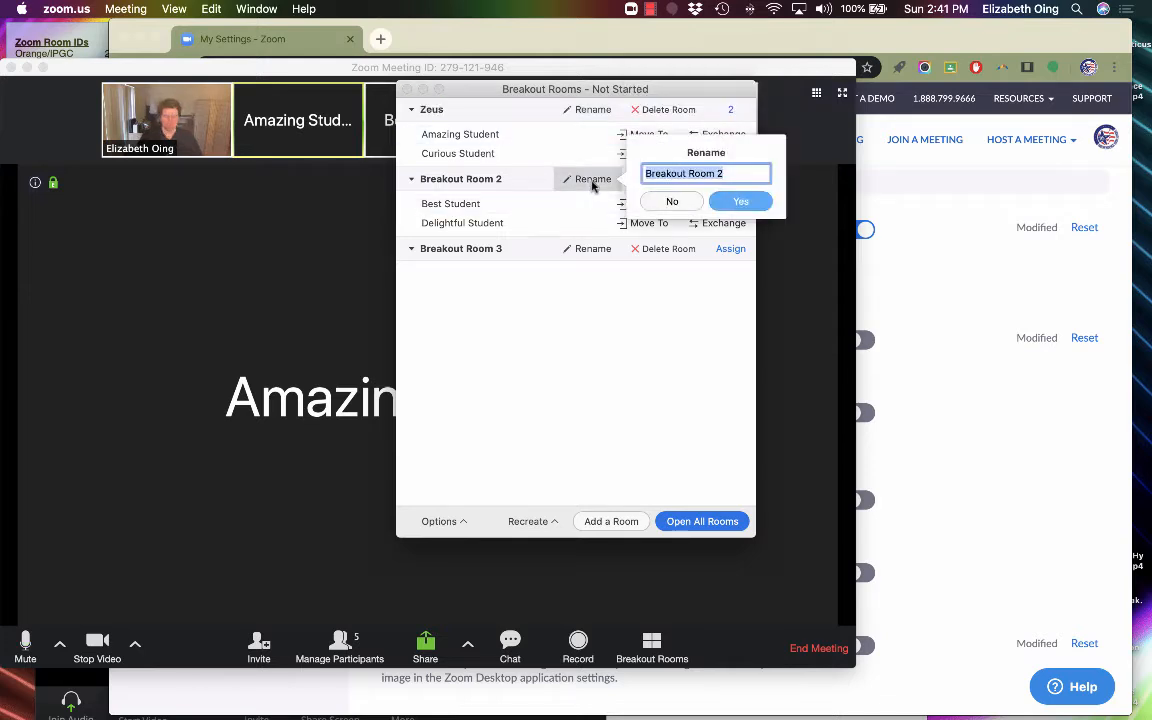
type("Apollo")
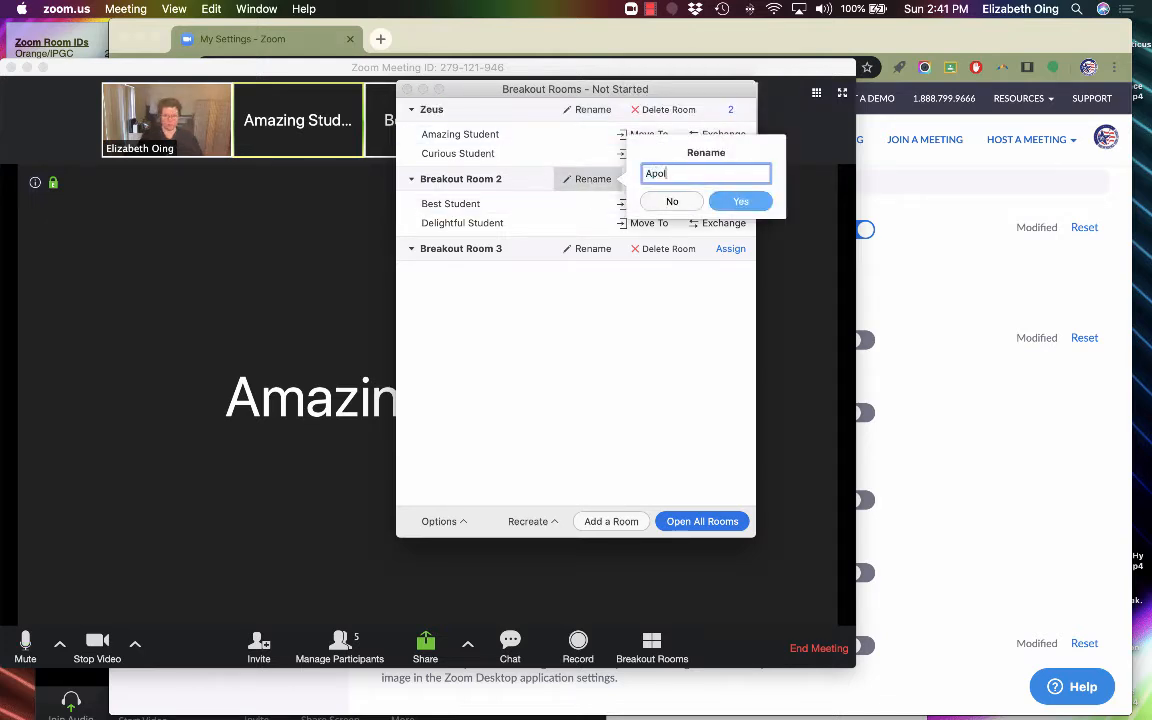
left_click(742, 201)
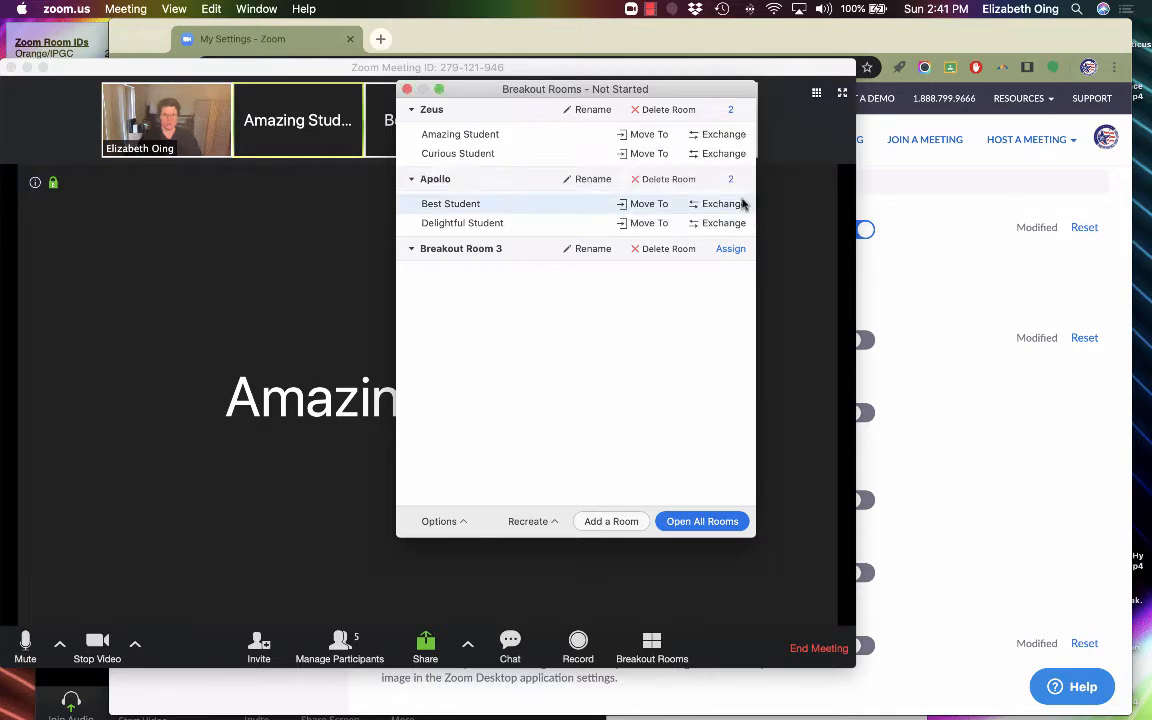
Rename Breakout Room 3 as Dionysus and open all the breakout rooms.
left_click(586, 249)
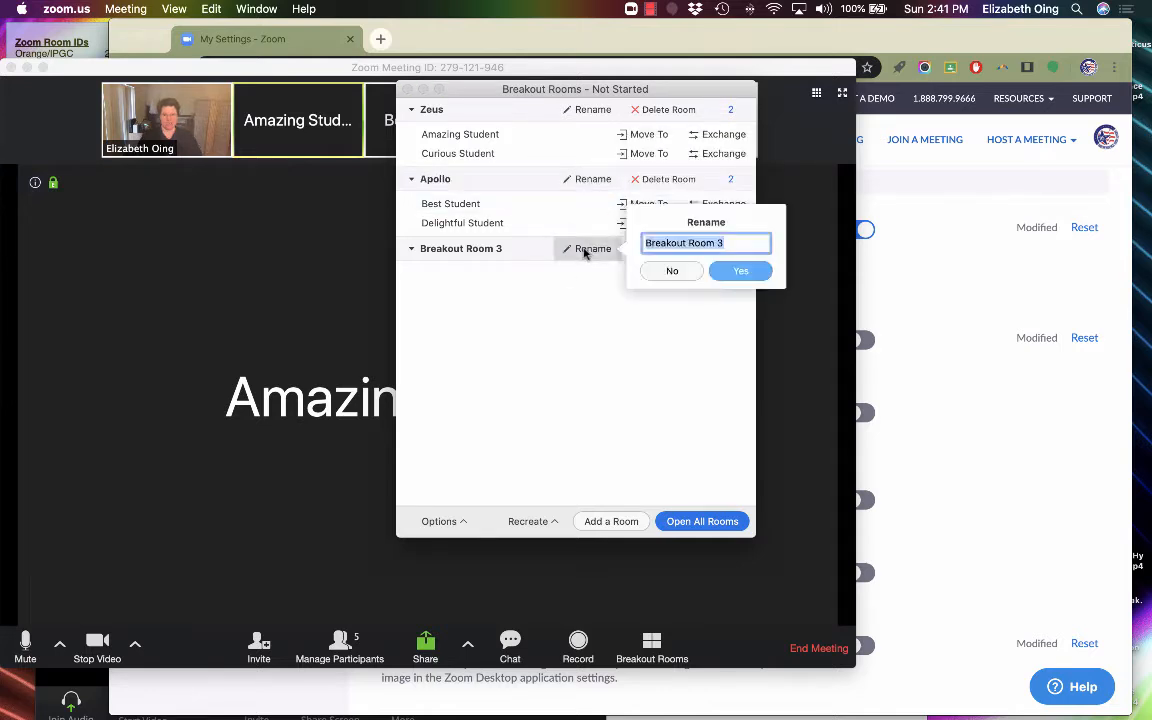
type("Dionysus")
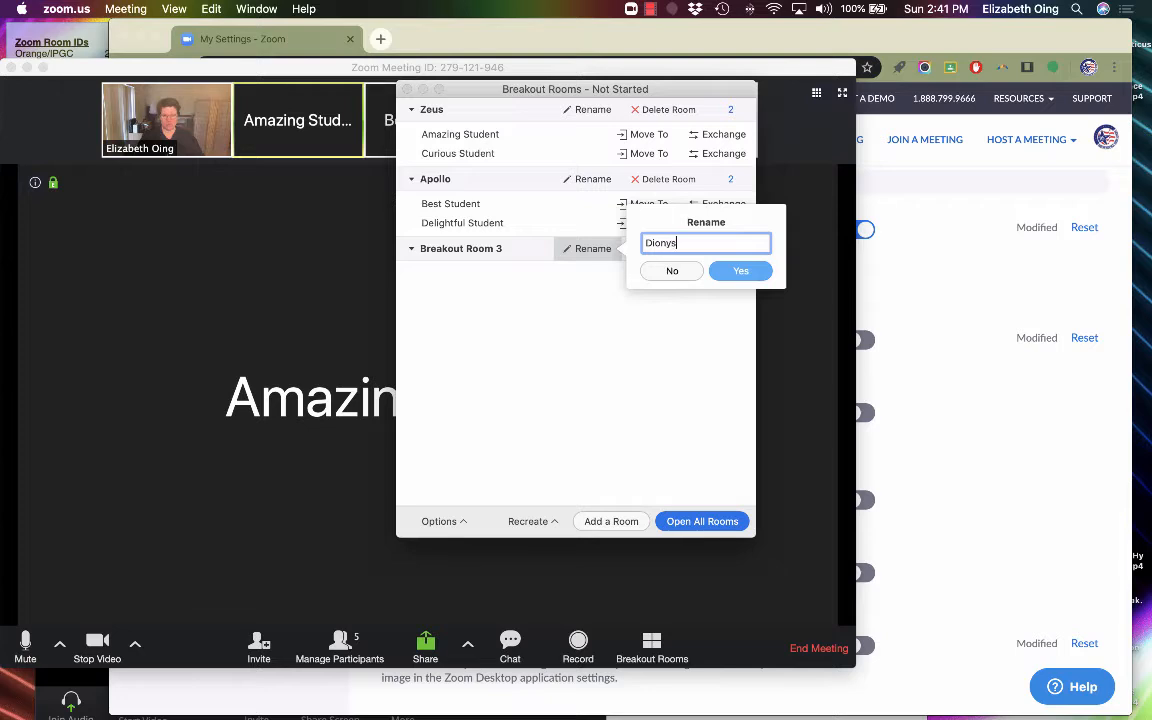
left_click(735, 270)
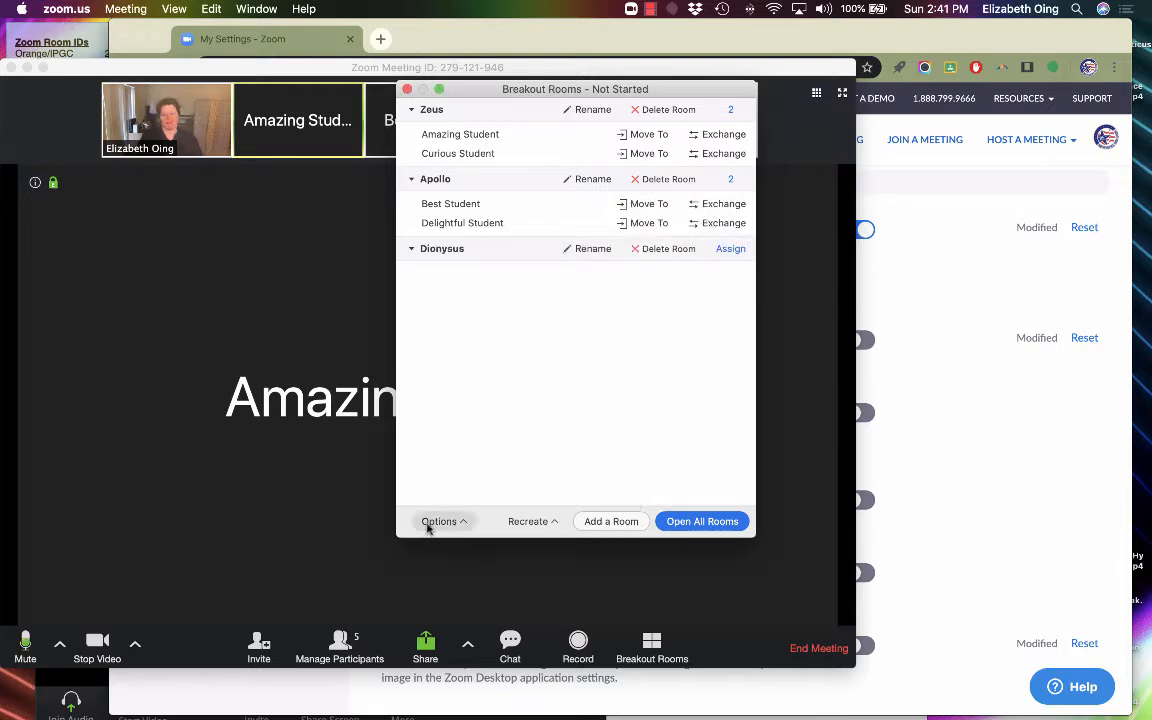
left_click(703, 522)
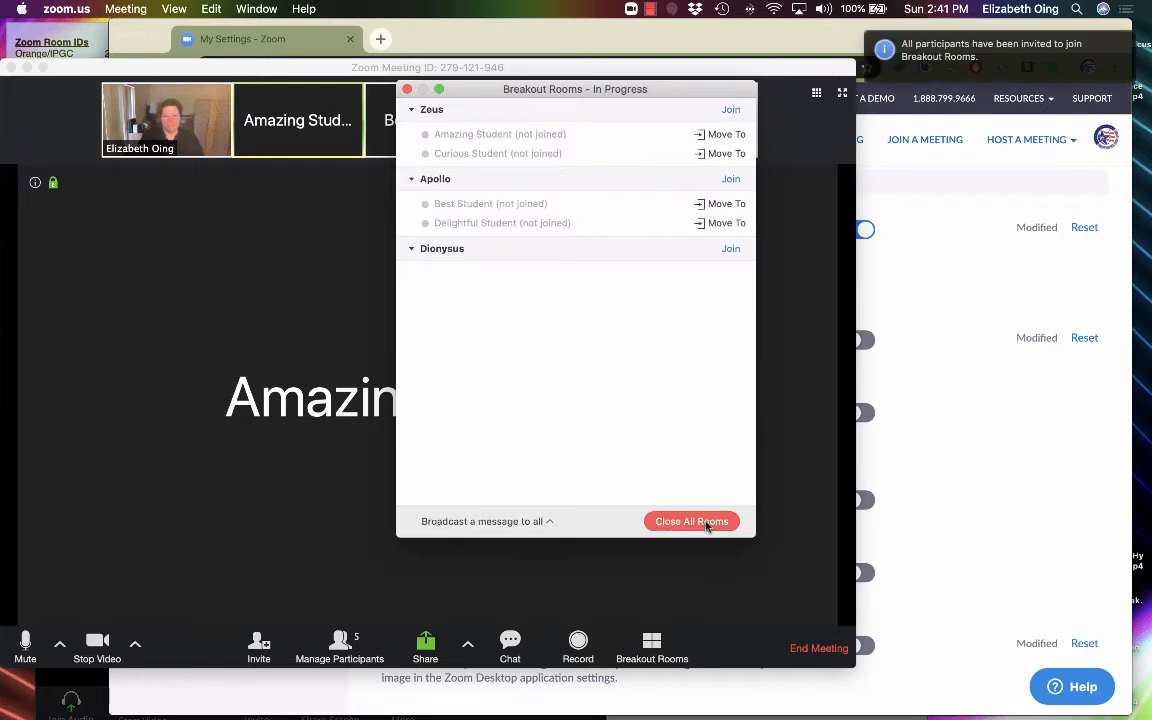
Switch to the student's meeting in Firefox and accept the invitation to join breakout room Zeus.
left_click(85, 678)
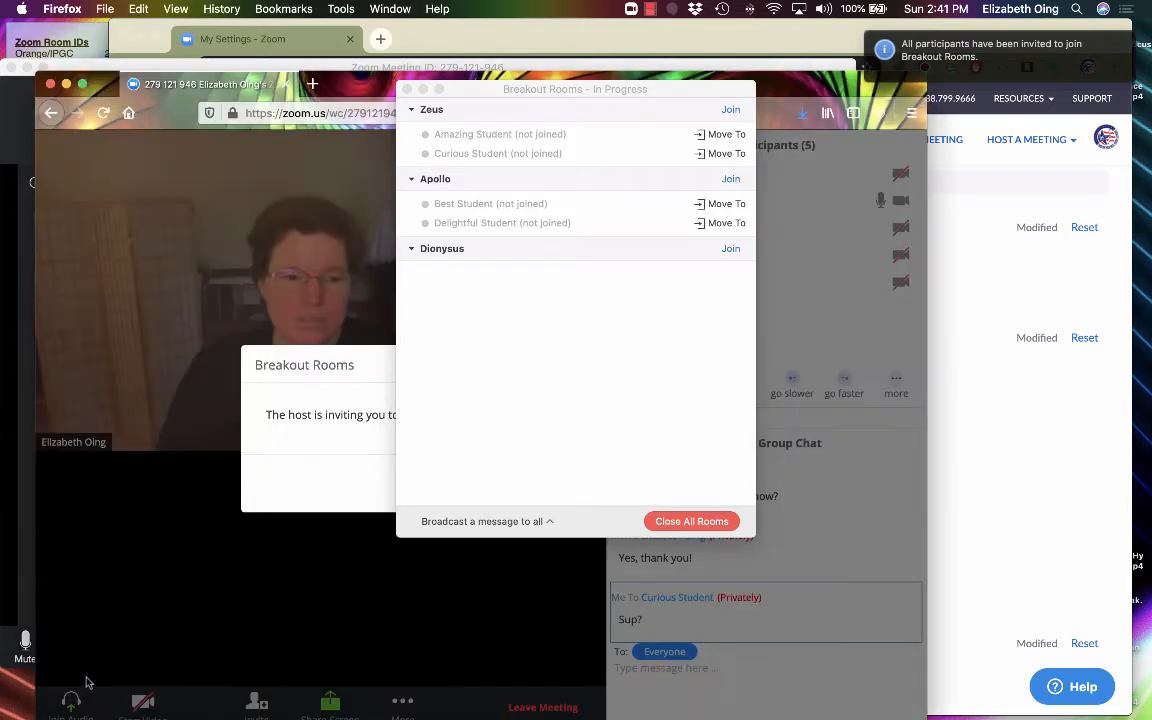
left_click(407, 89)
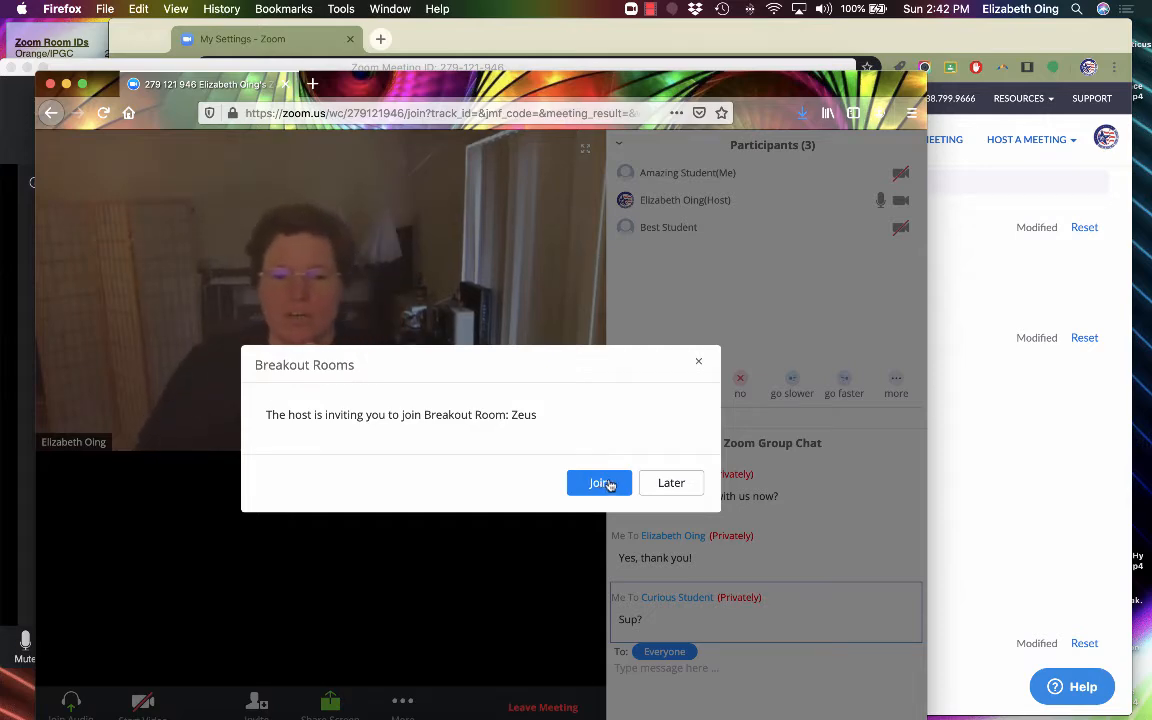
left_click(600, 483)
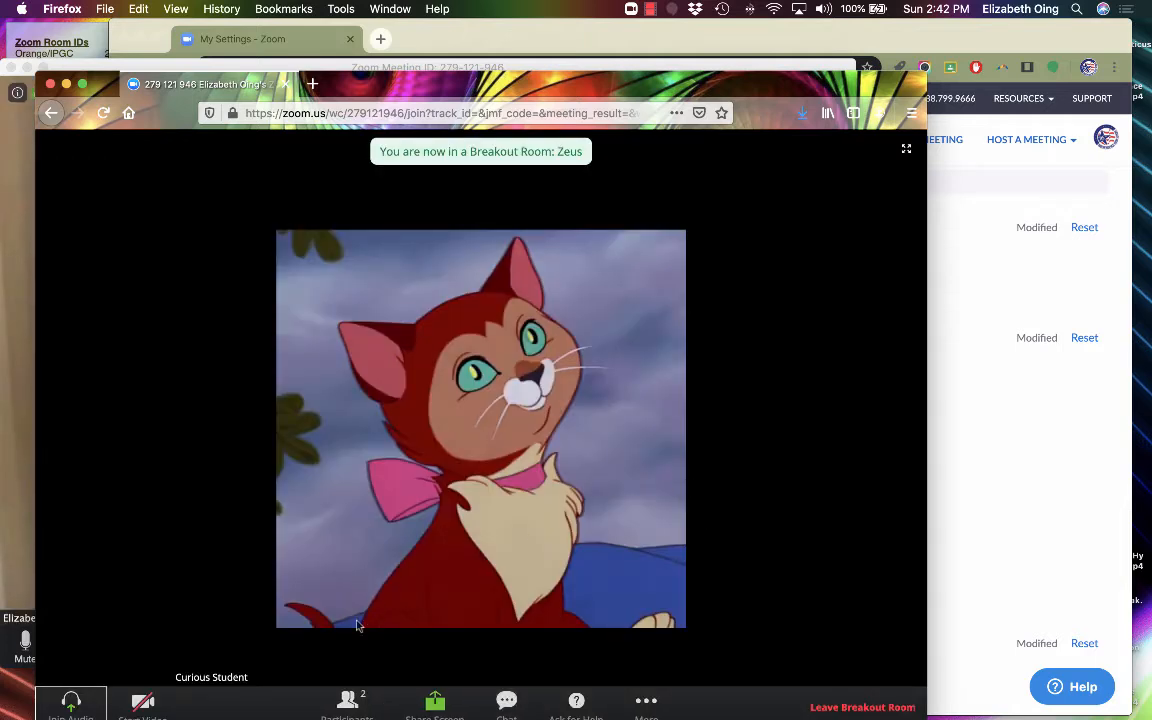
Open the student's breakout room chat and check which recipients a message can be sent to.
left_click(507, 703)
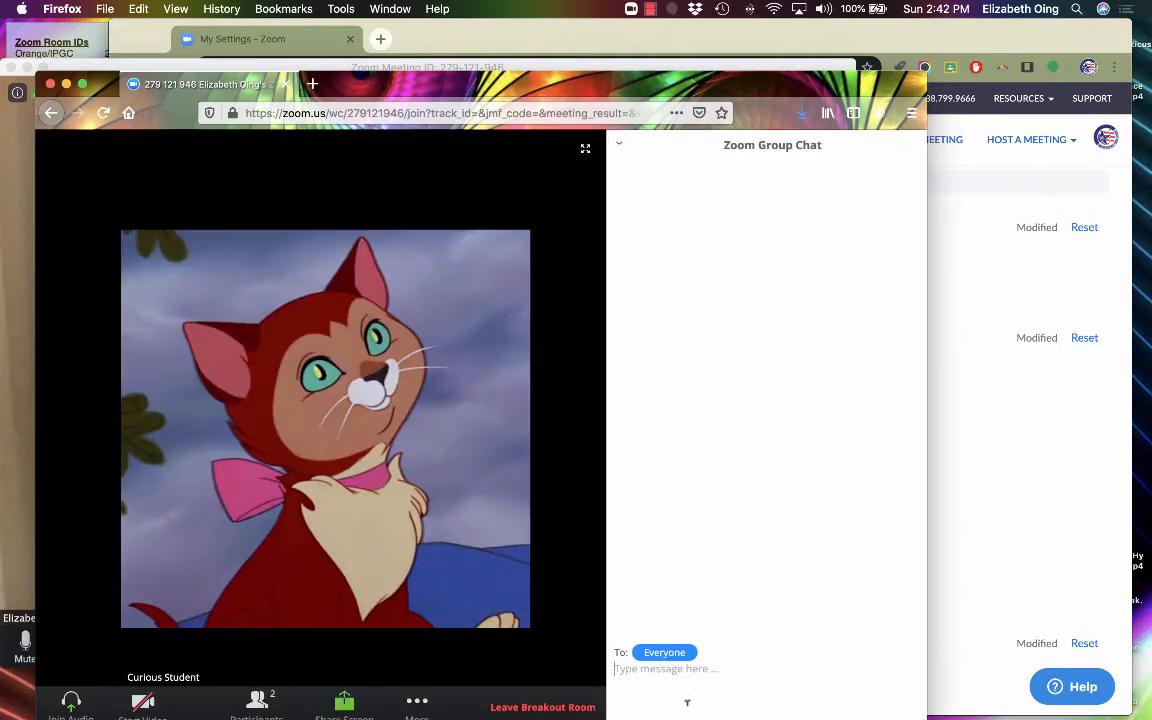
left_click(672, 653)
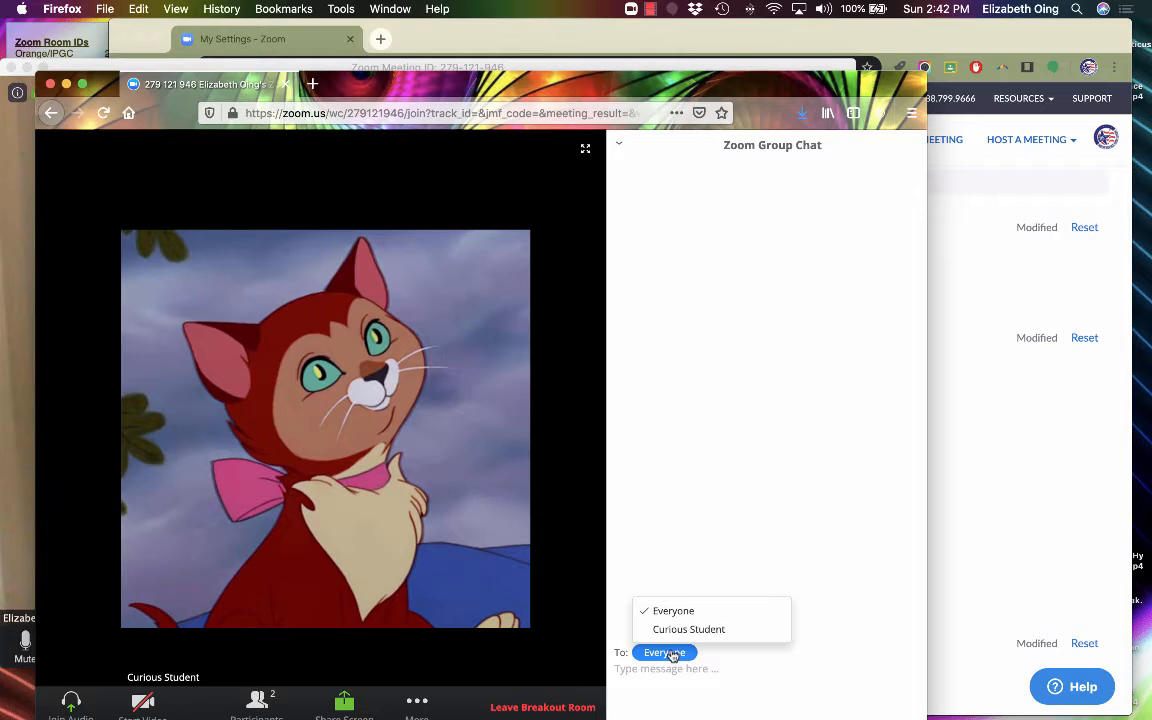
left_click(674, 672)
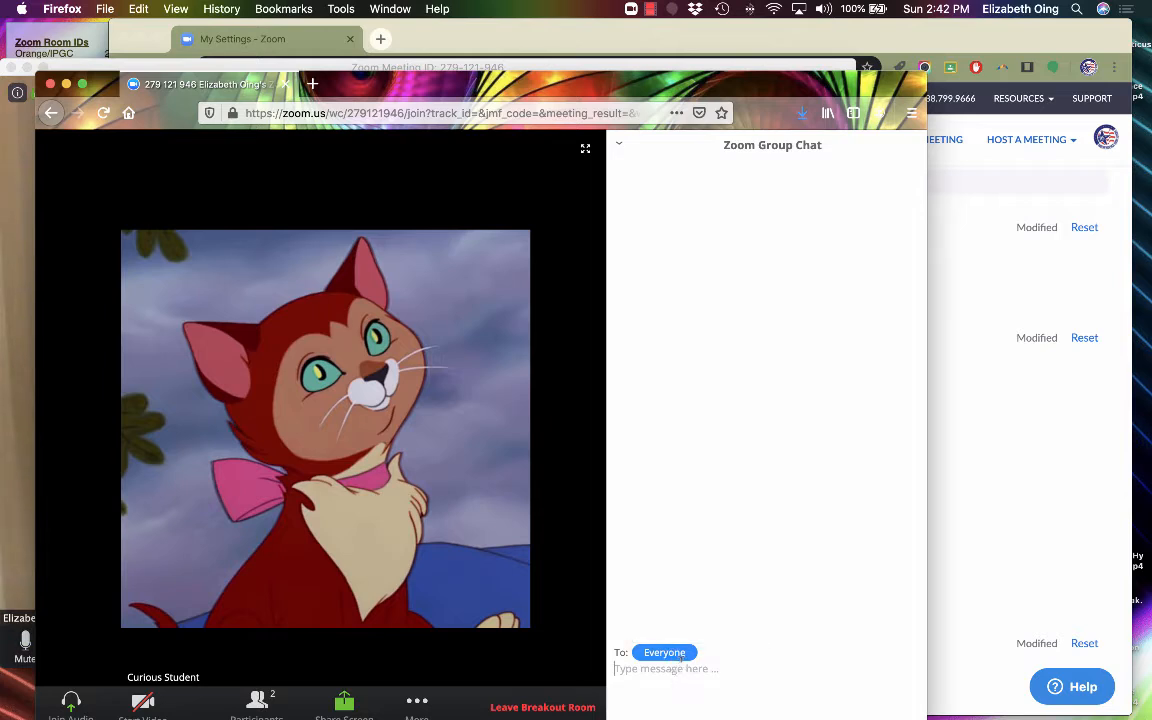
left_click(685, 656)
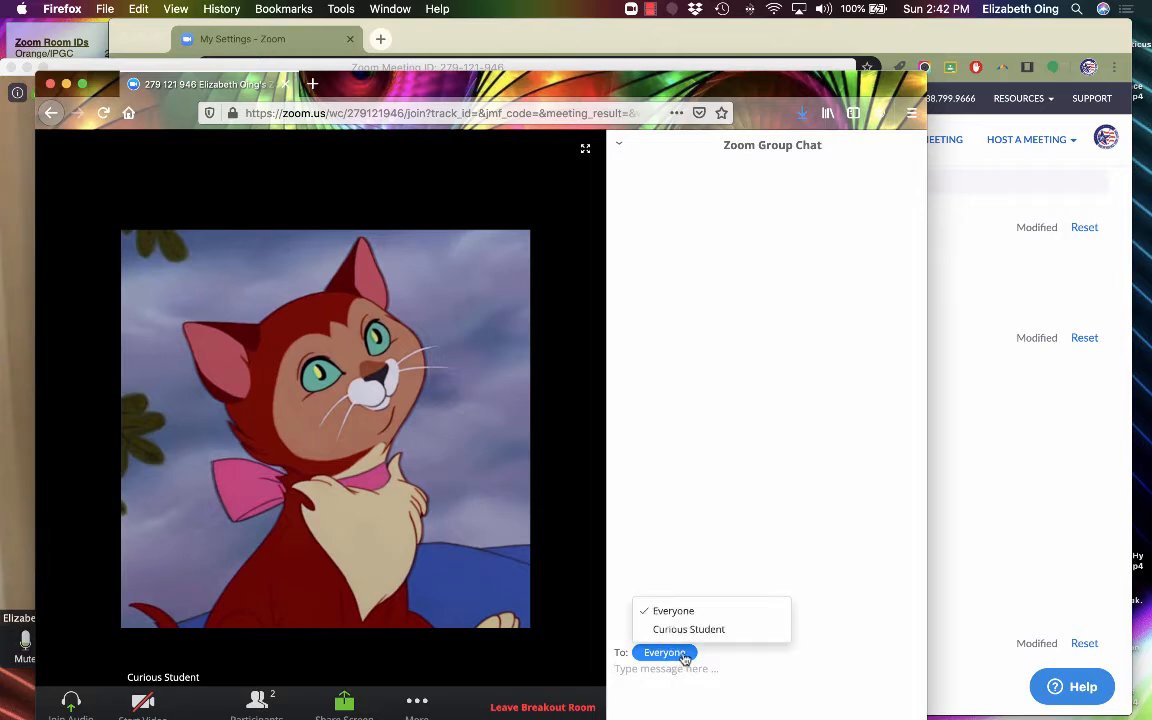
left_click(684, 679)
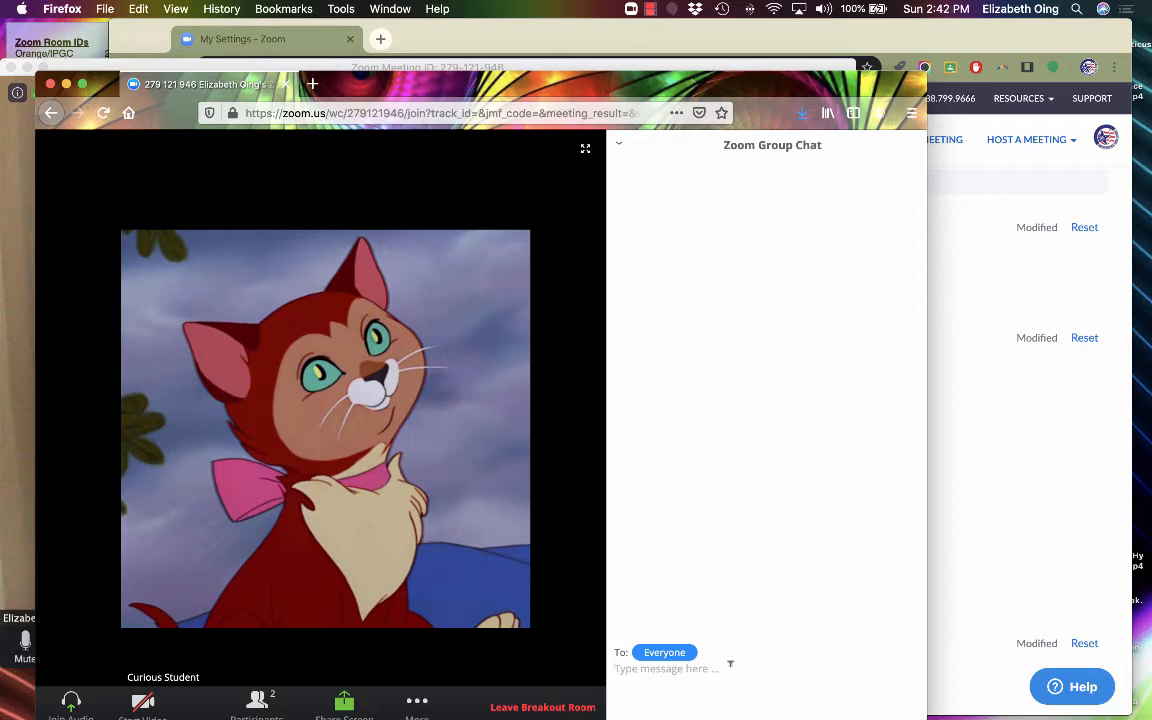
Switch back to the host's Zoom meeting window and show the main session's participant list.
left_click(944, 598)
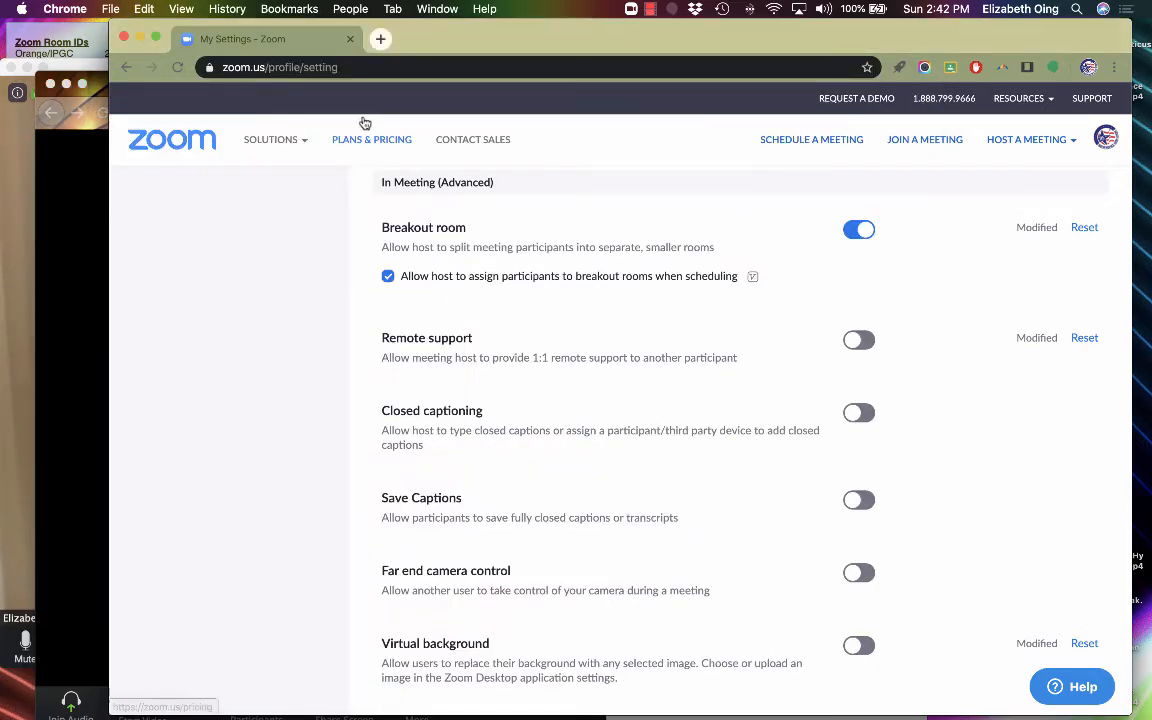
left_click(31, 201)
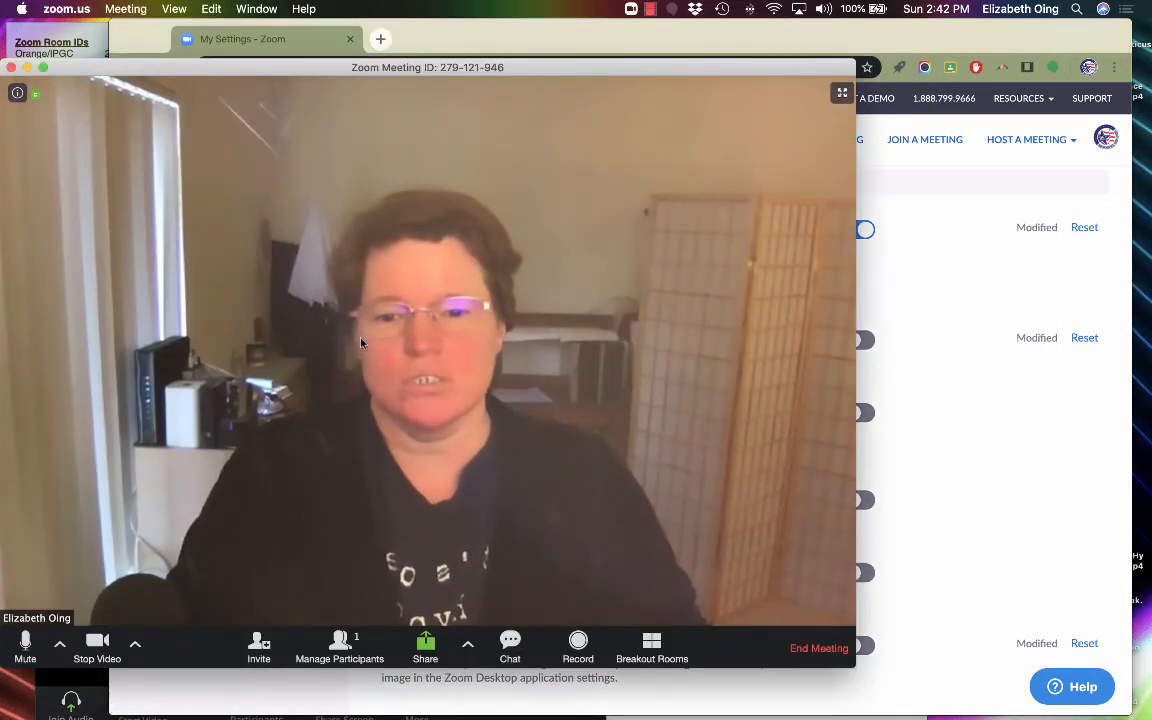
left_click(339, 645)
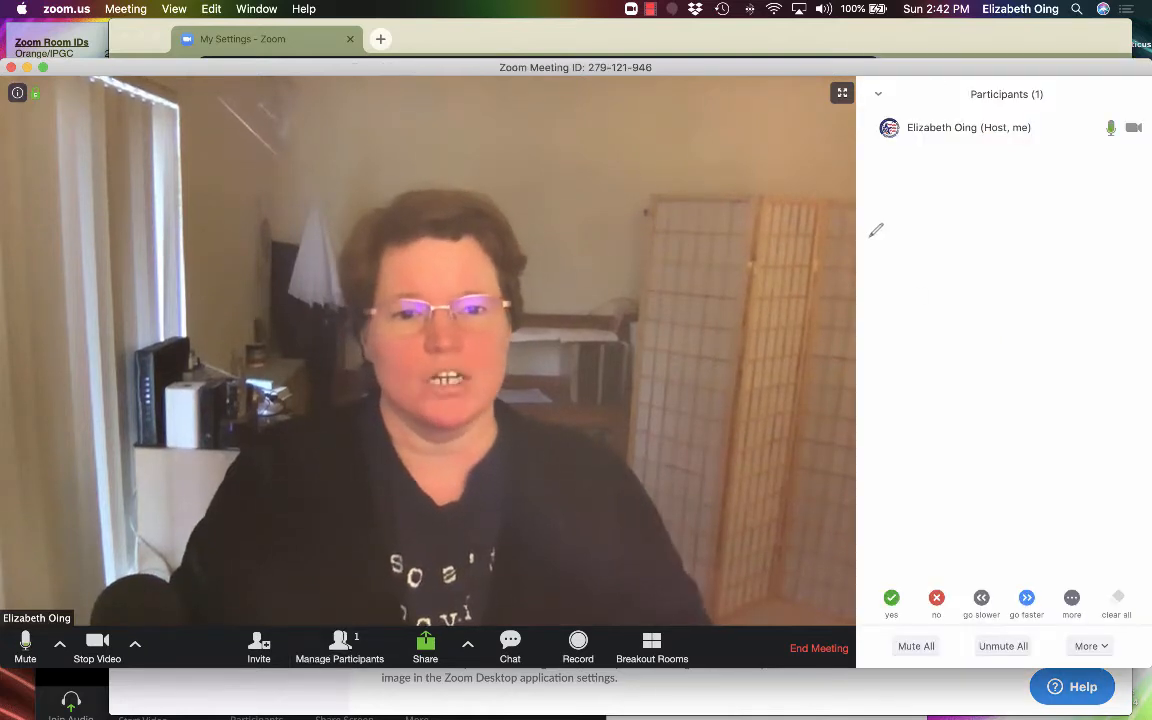
Join the Zeus breakout room as host and look over its chat, closing the chat again.
left_click(652, 645)
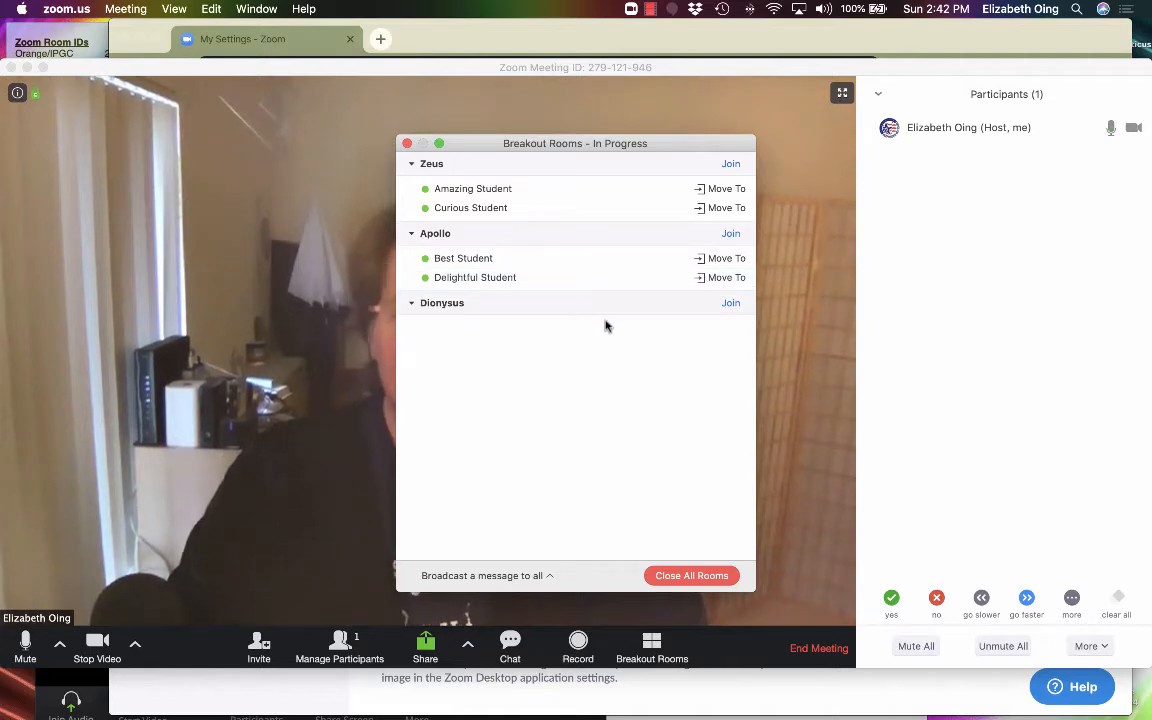
left_click(733, 165)
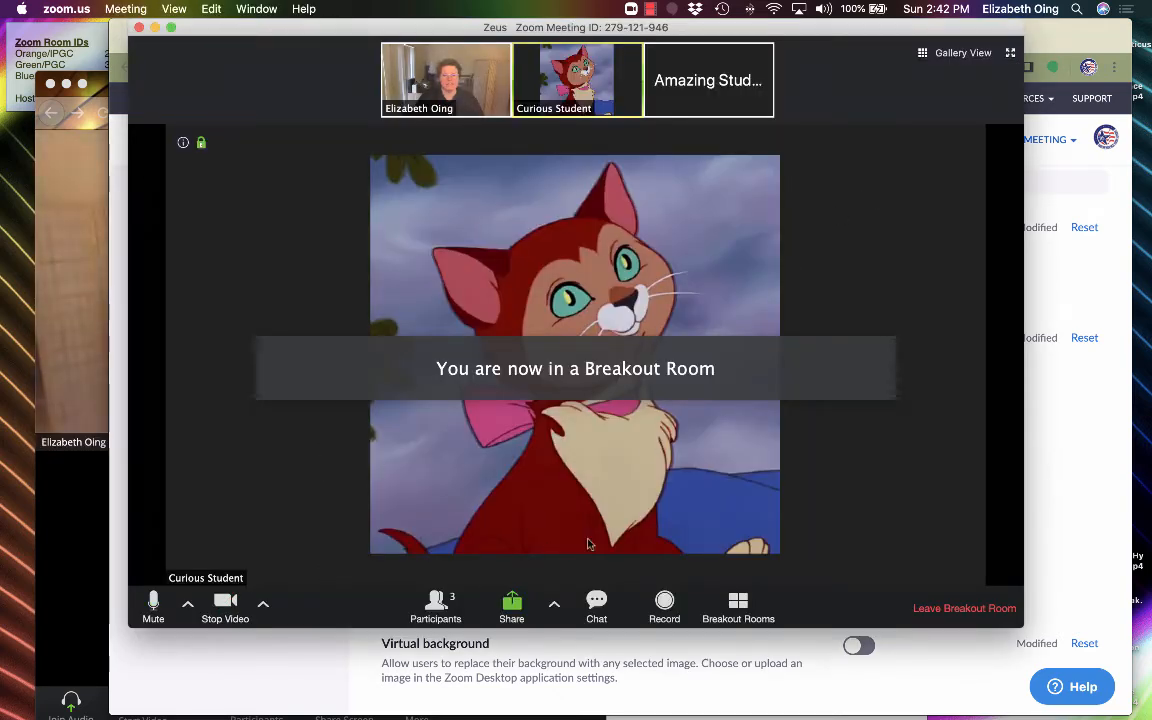
left_click(596, 603)
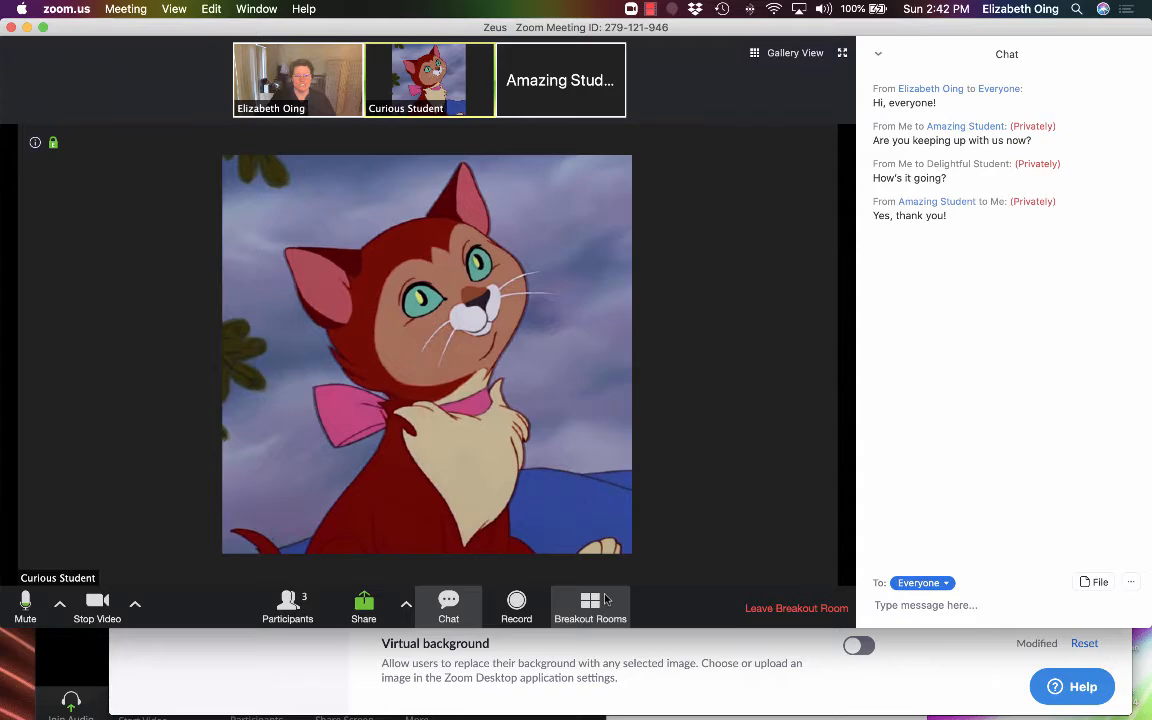
left_click(453, 618)
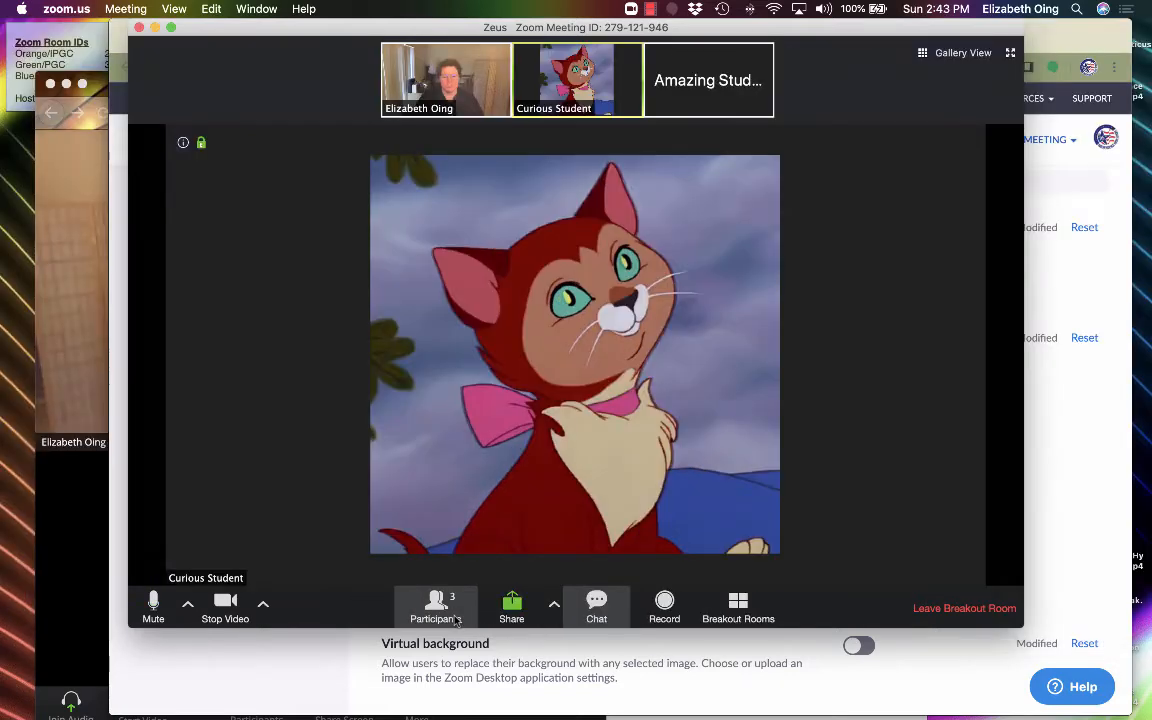
Move from Zeus to breakout room Apollo as the host.
left_click(736, 608)
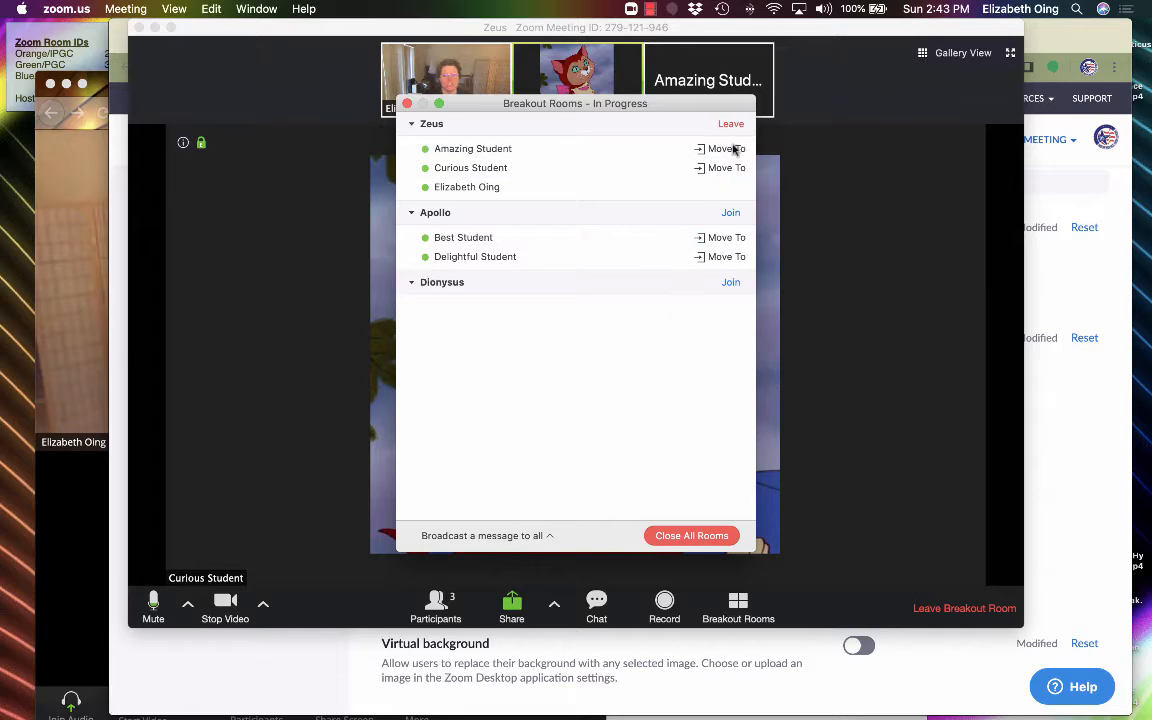
left_click(731, 214)
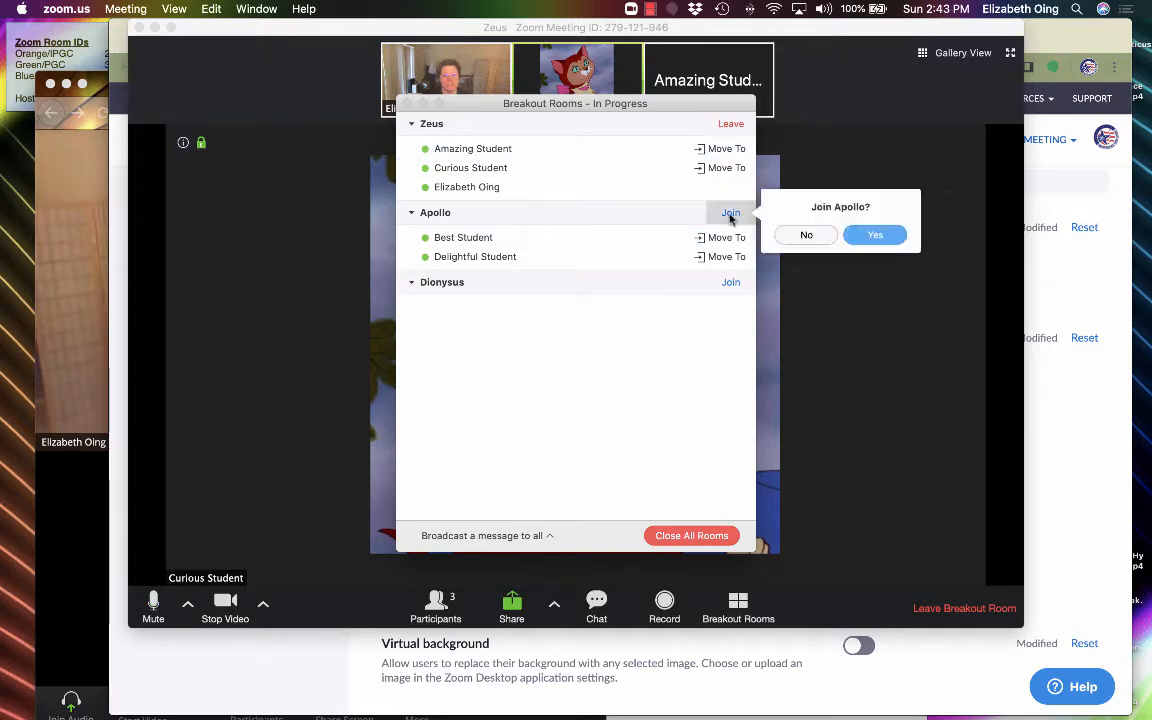
left_click(876, 235)
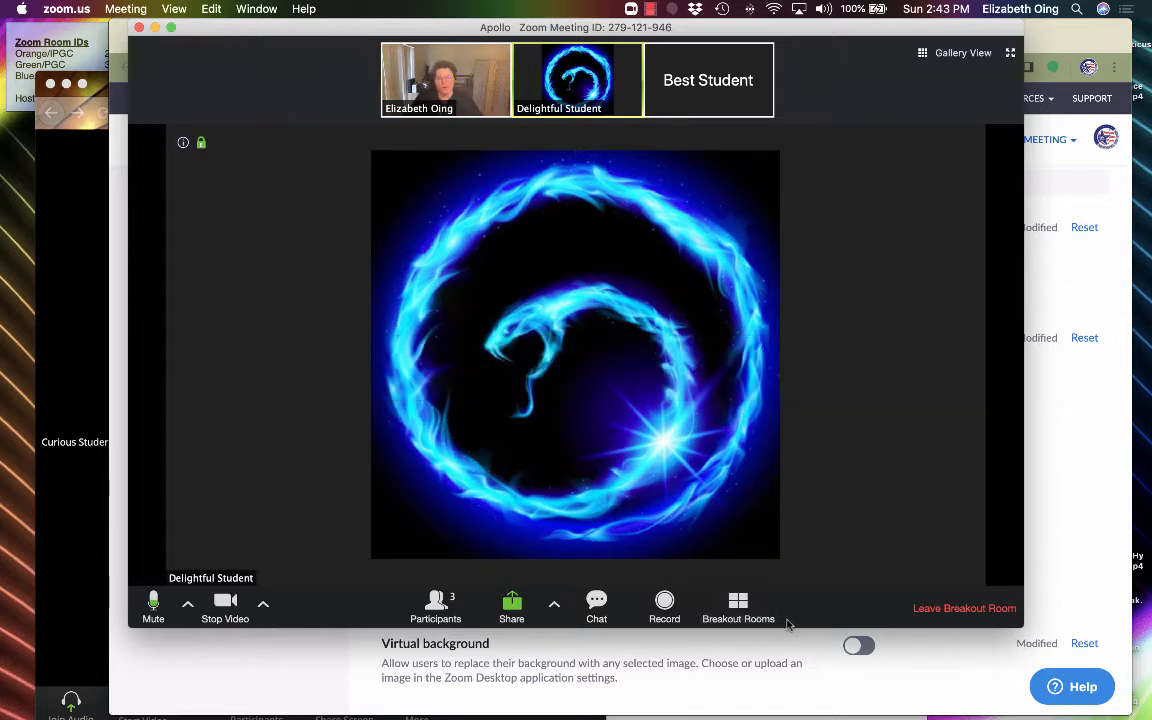
Request the host's help from the student's meeting in Firefox, switch back to the host's Zoom window and join Zeus from the request.
left_click(64, 571)
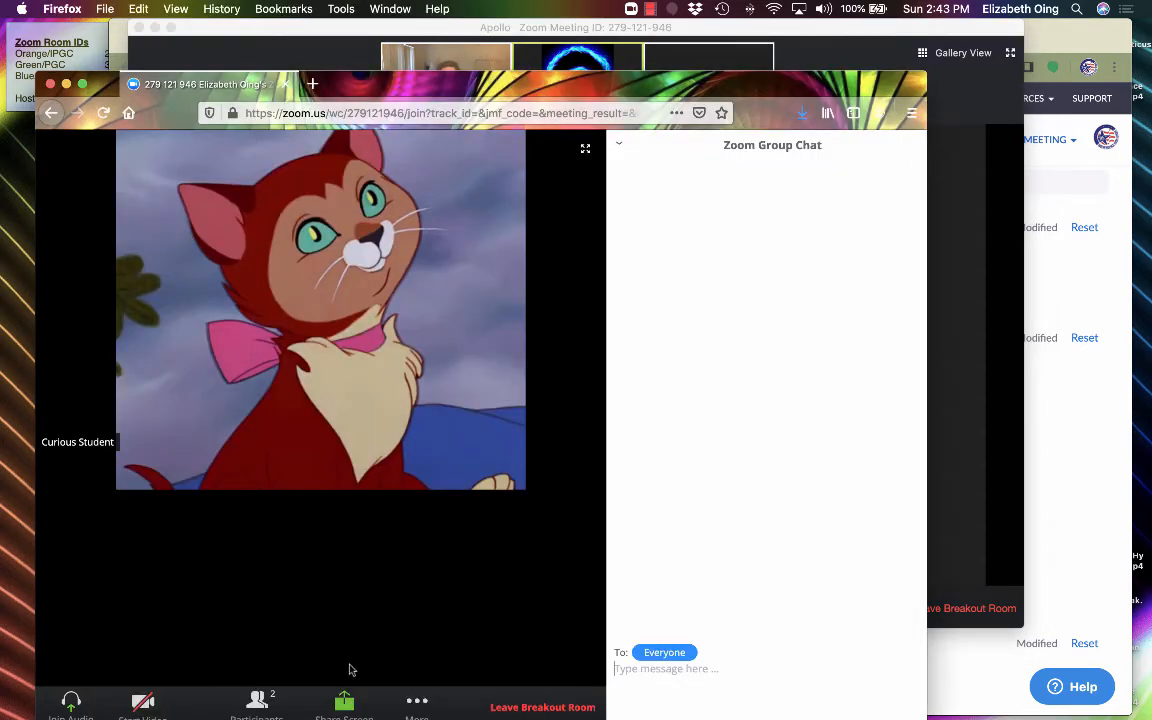
left_click(424, 708)
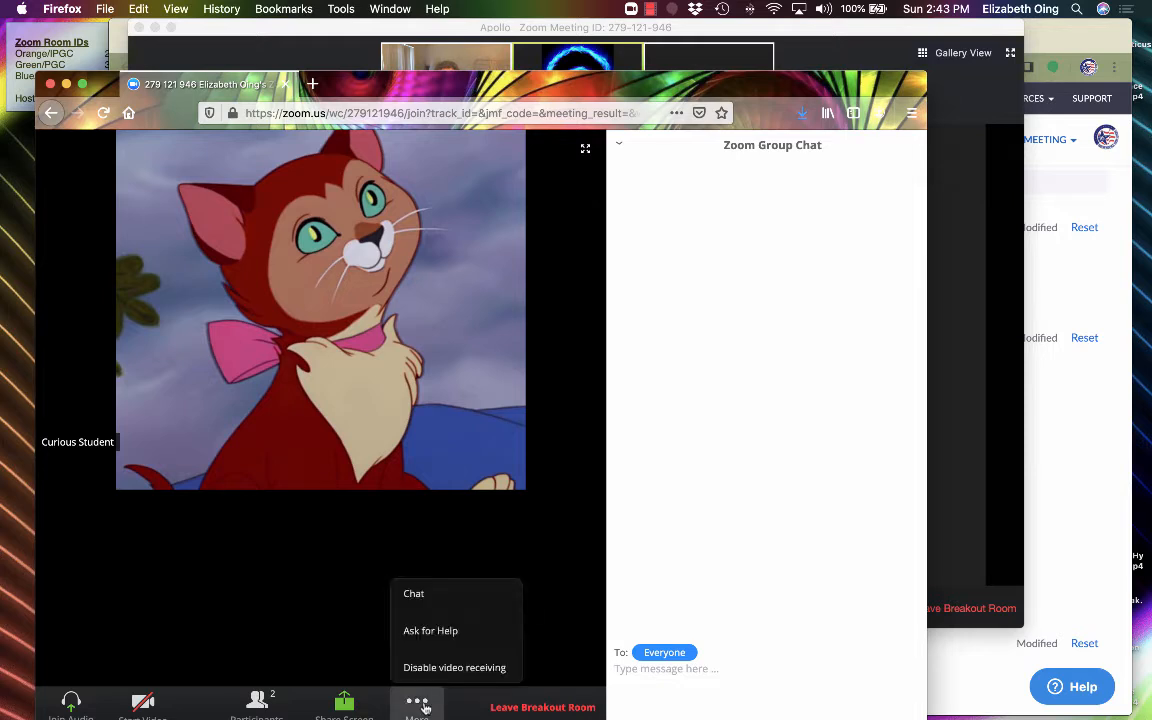
left_click(468, 631)
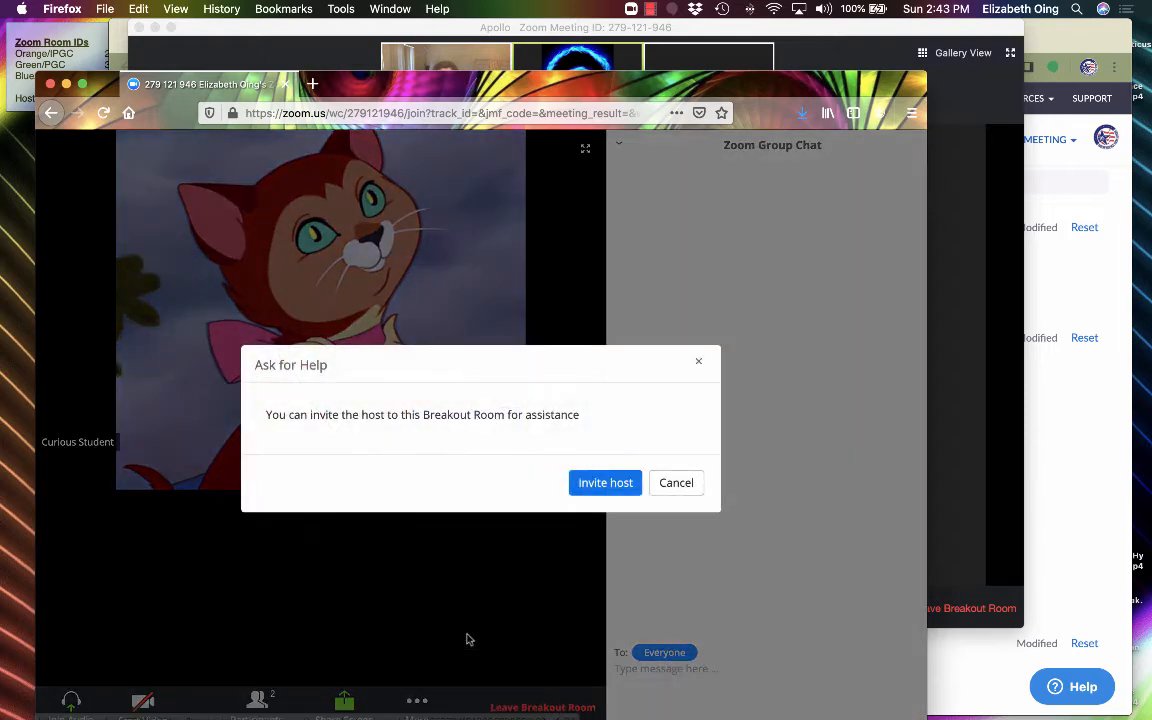
left_click(585, 483)
left_click(1000, 427)
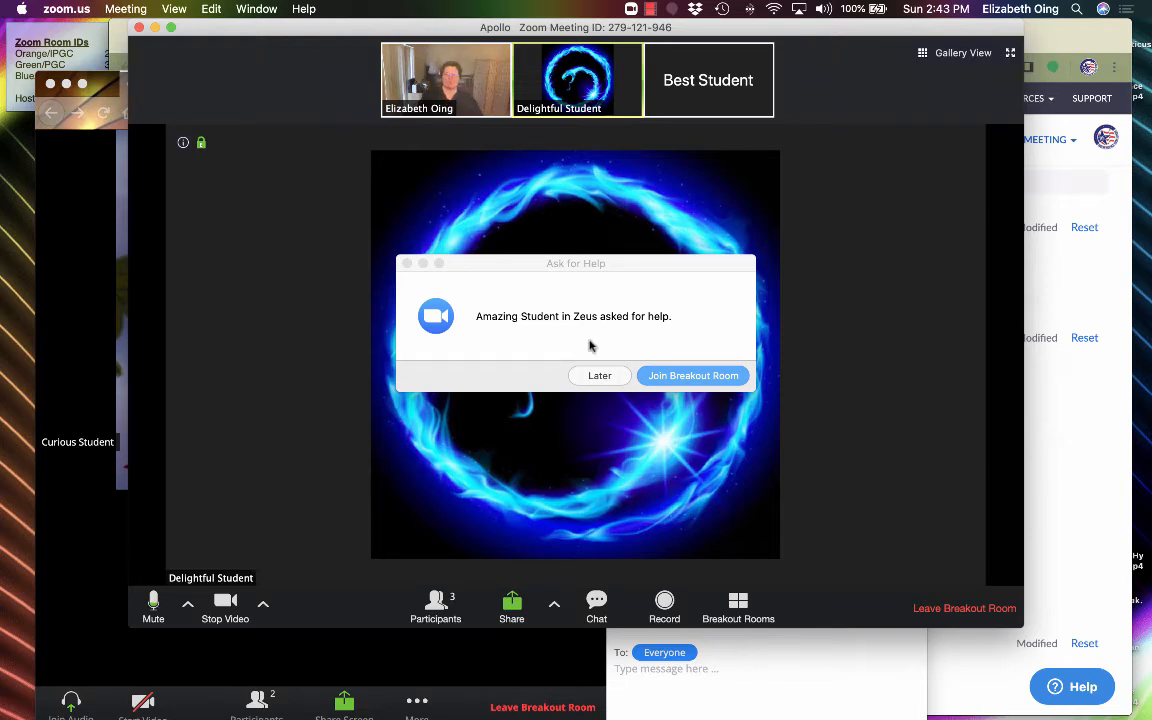
left_click(674, 376)
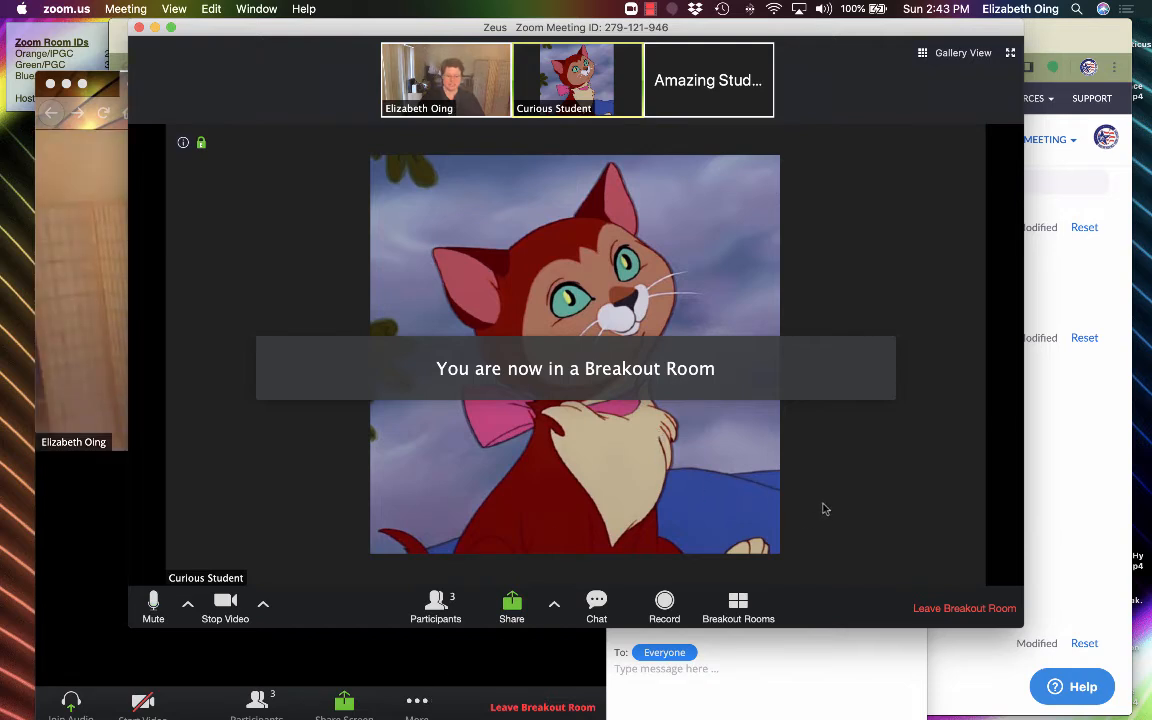
Broadcast the message "Come back to the main room please, I need to clarify instructions" to all breakout rooms.
left_click(739, 605)
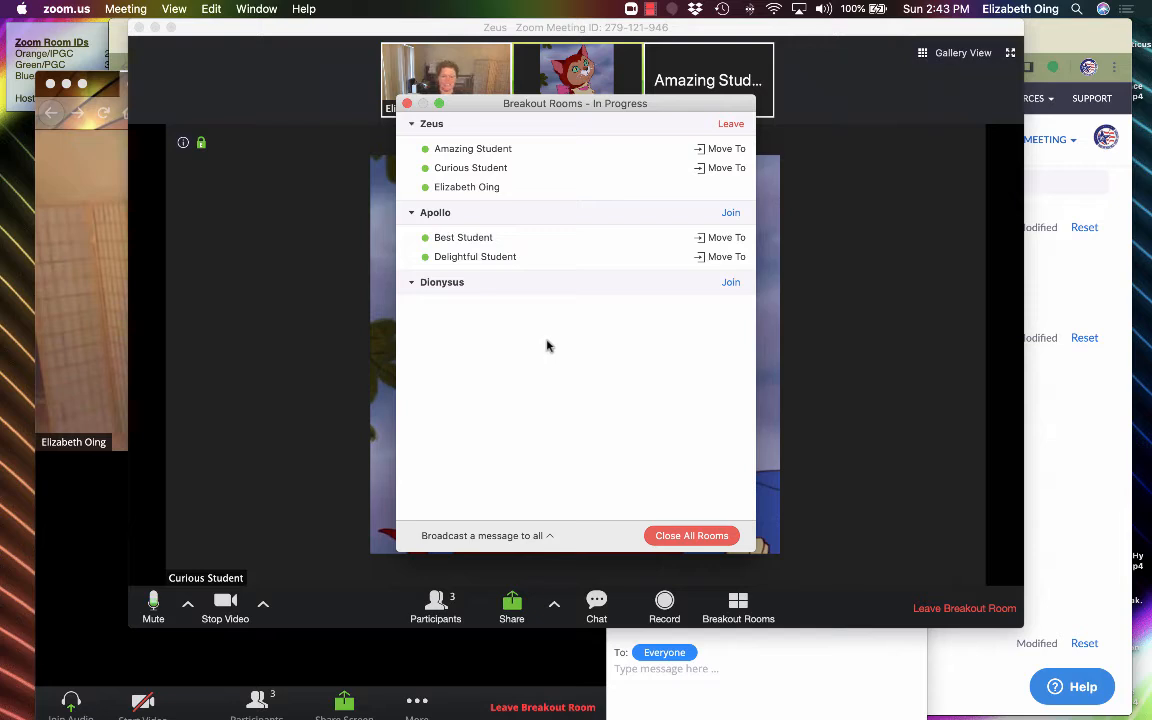
left_click(553, 539)
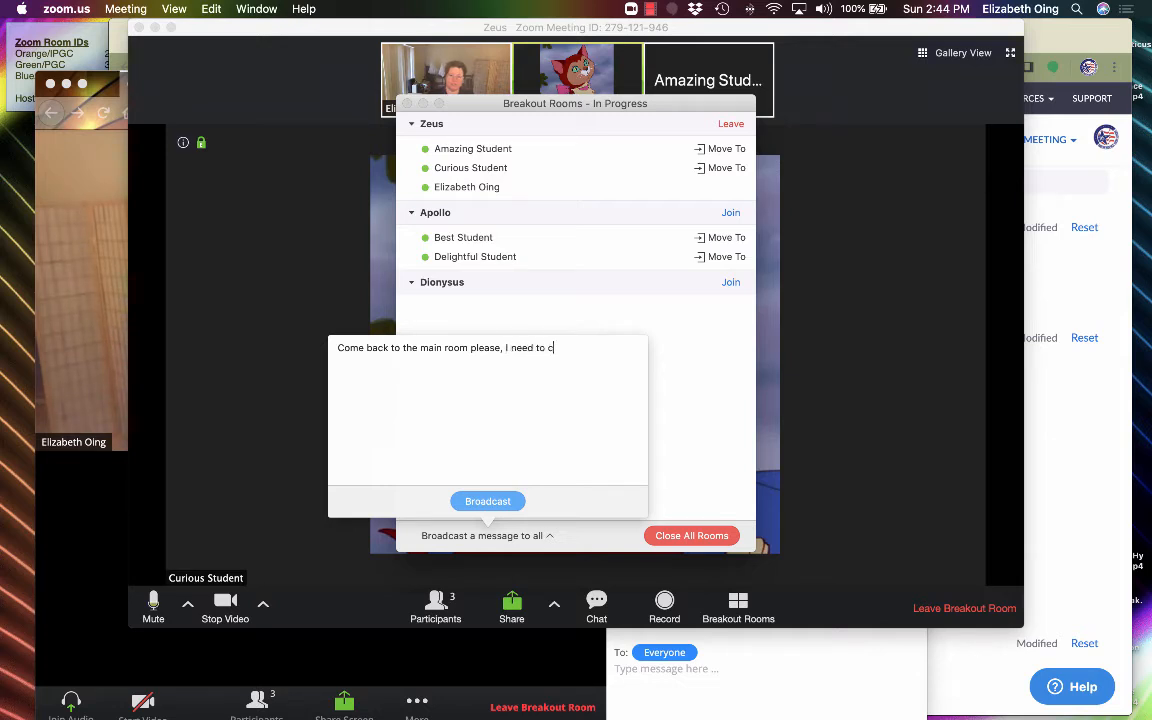
type("larify instructions")
left_click(489, 503)
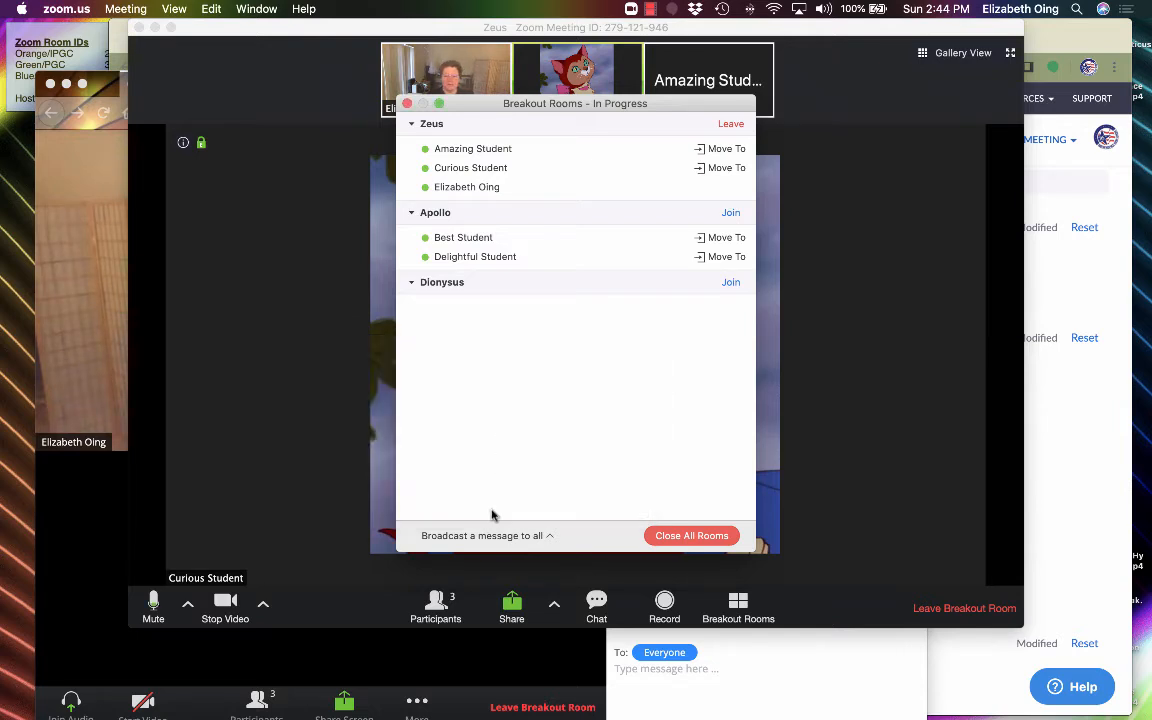
Switch to the student's meeting in Firefox, dismiss the Breakout Rooms window and return the student to the main session.
left_click(489, 663)
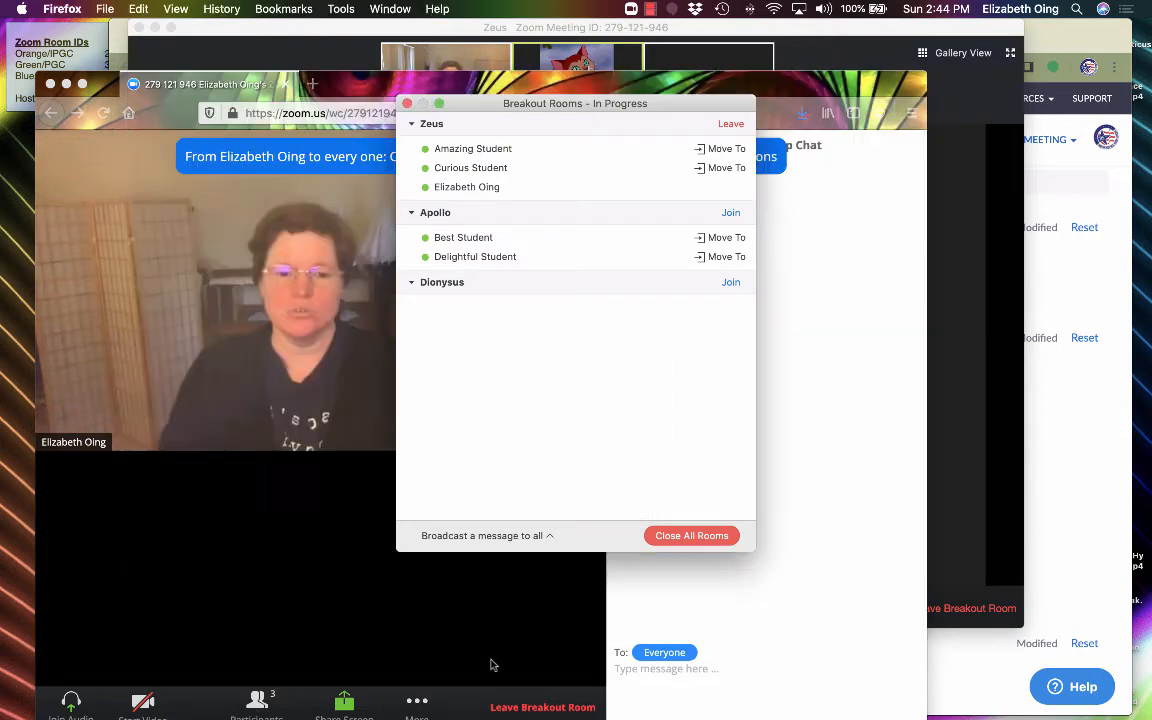
left_click(407, 104)
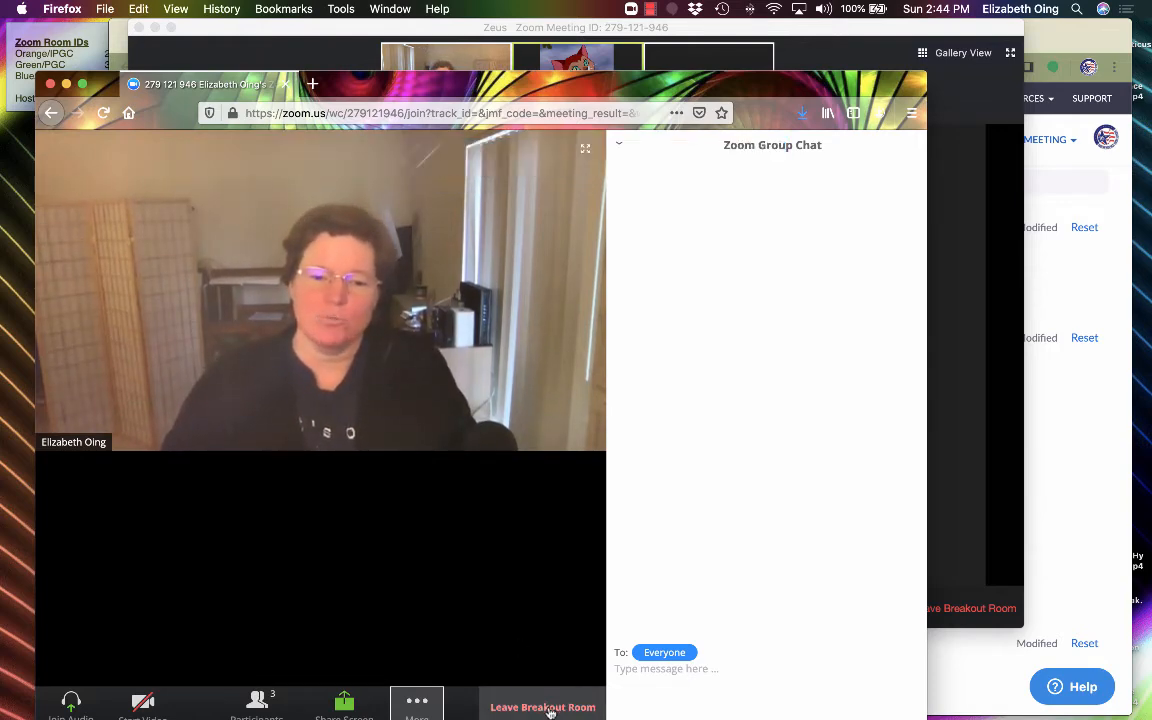
left_click(549, 709)
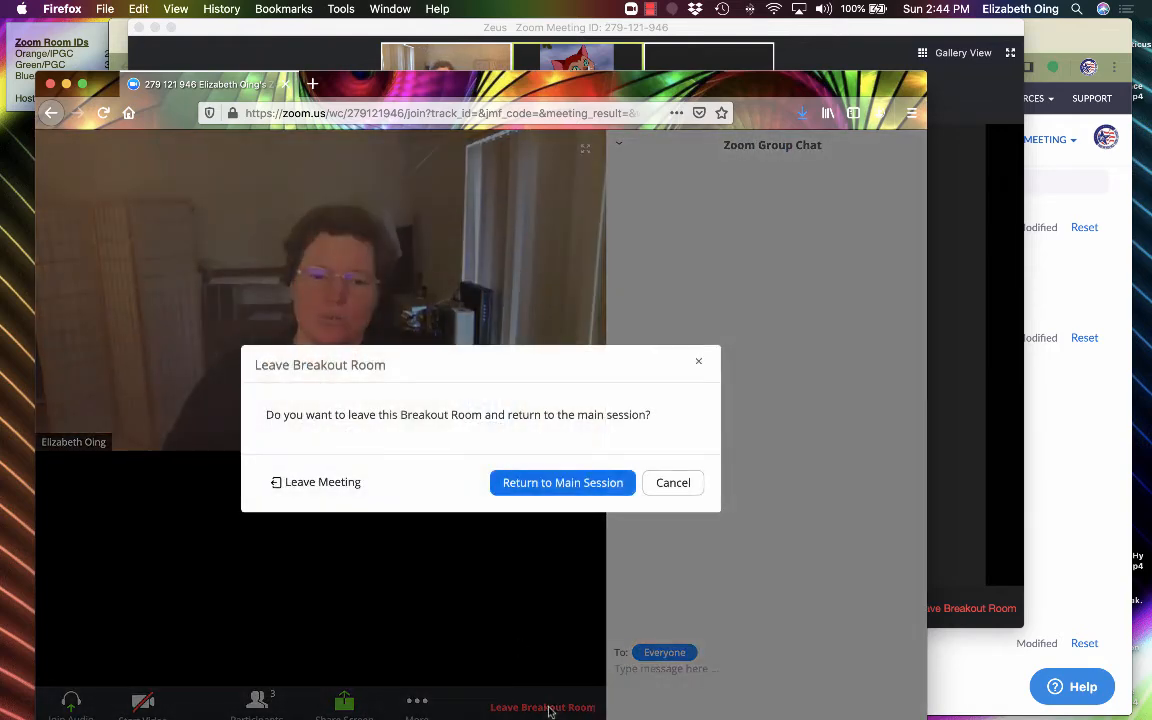
left_click(561, 483)
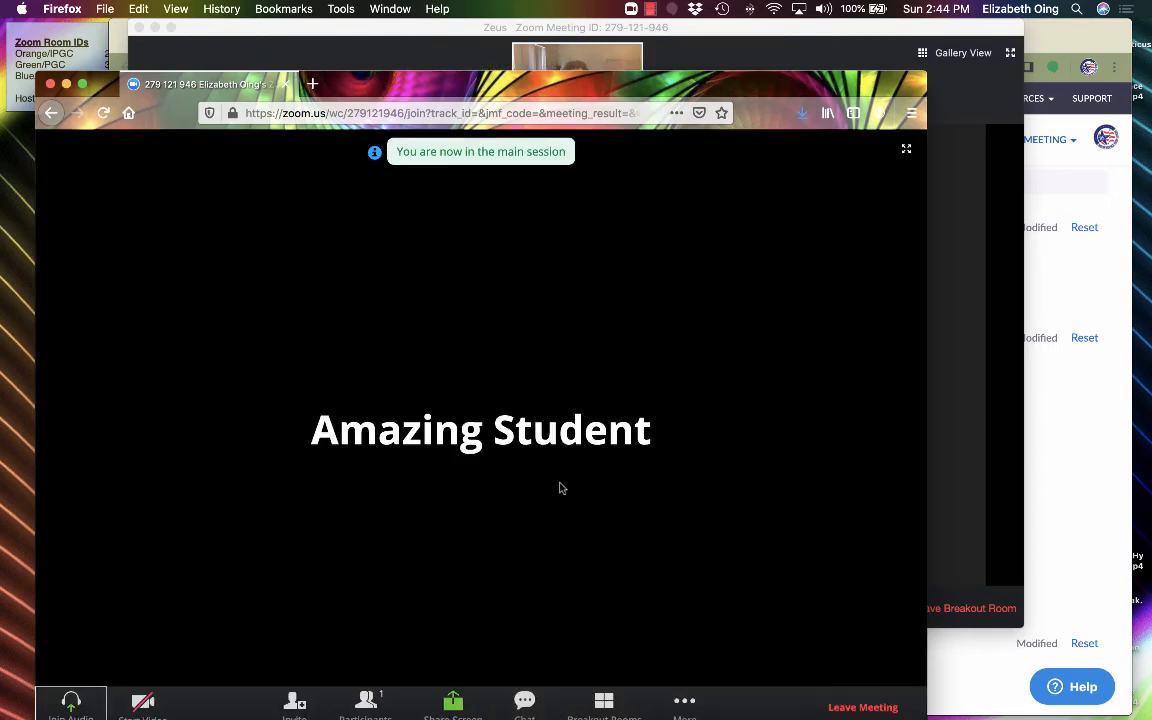
Switch back to the host's Zoom window and leave breakout room Zeus for the main session.
left_click(997, 438)
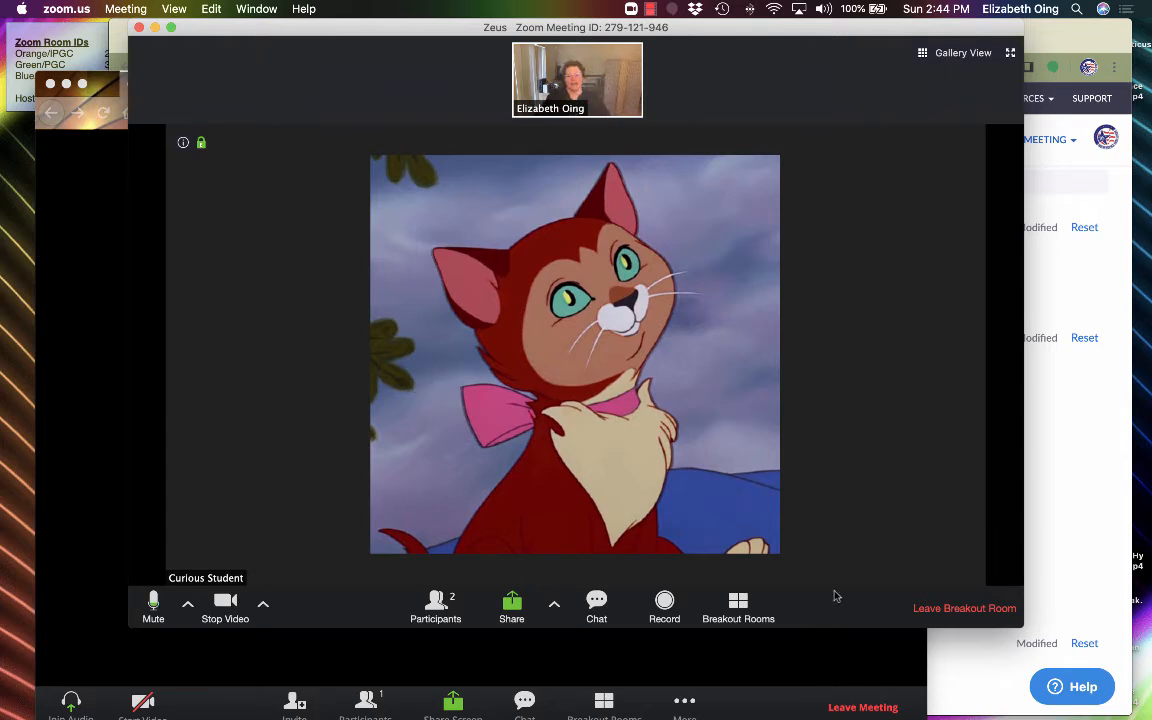
left_click(768, 656)
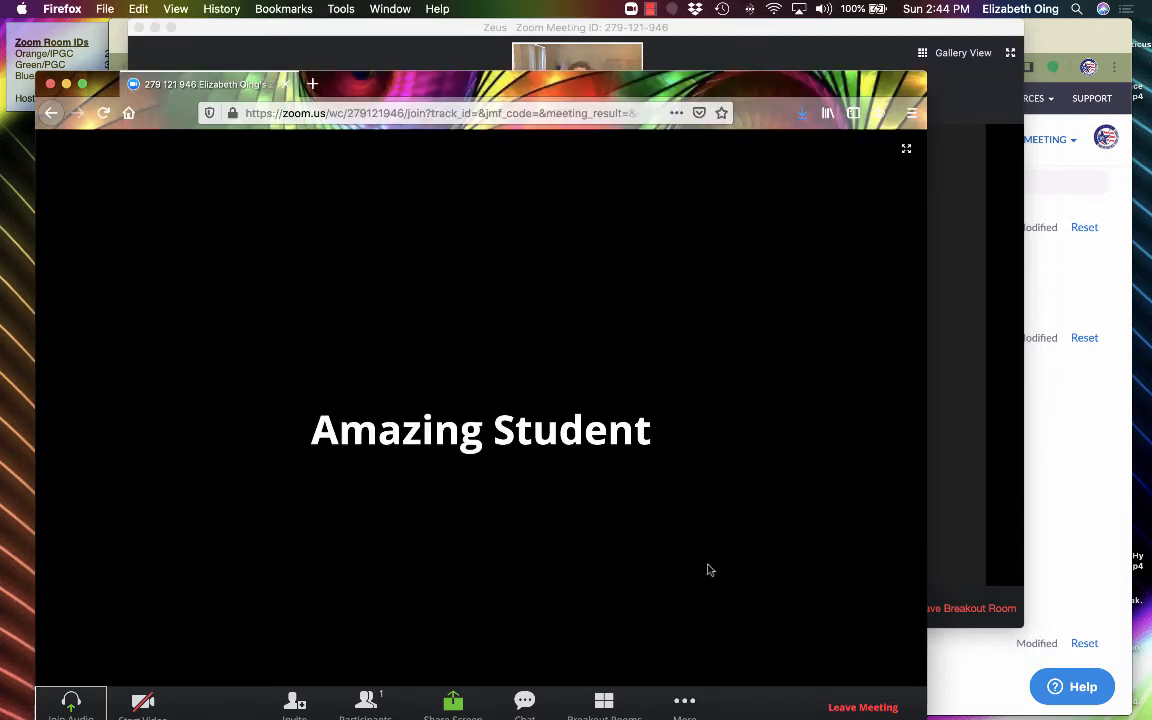
left_click(967, 528)
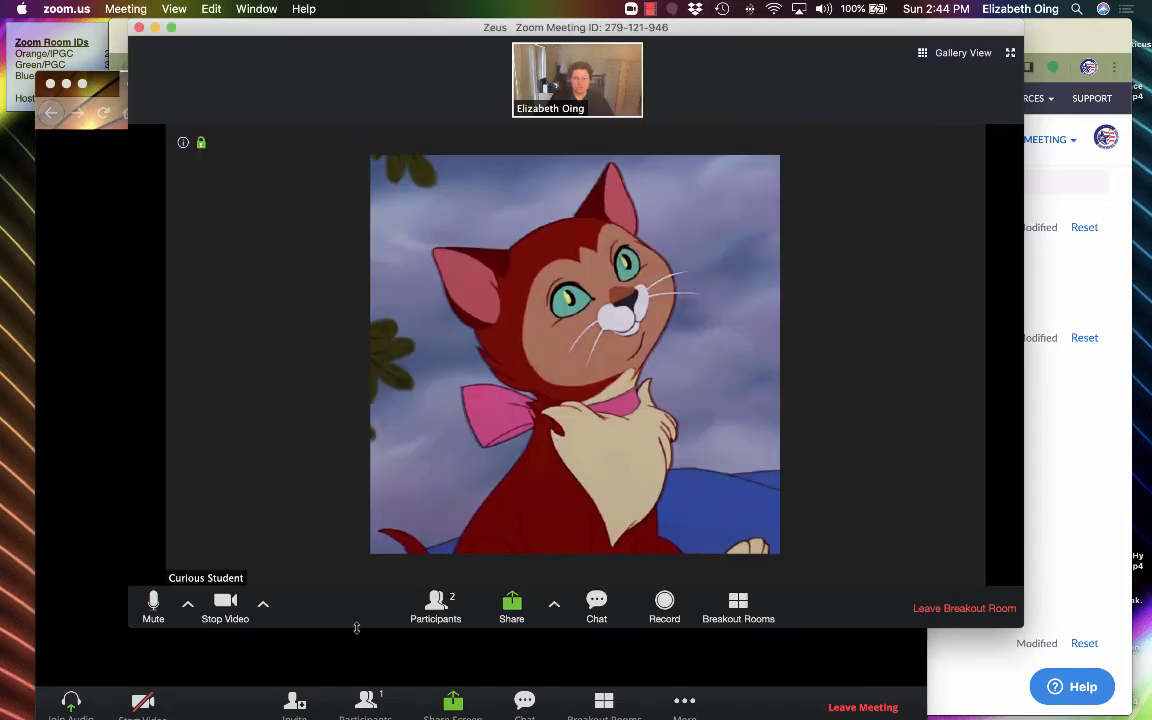
left_click(738, 605)
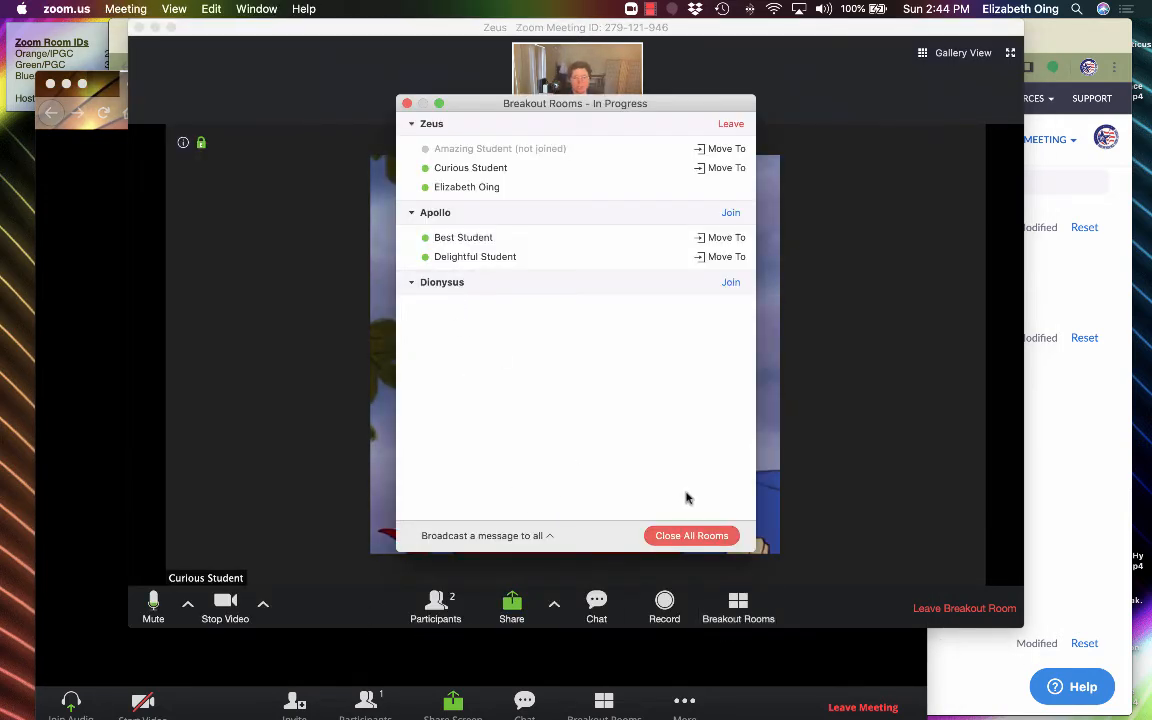
left_click(729, 123)
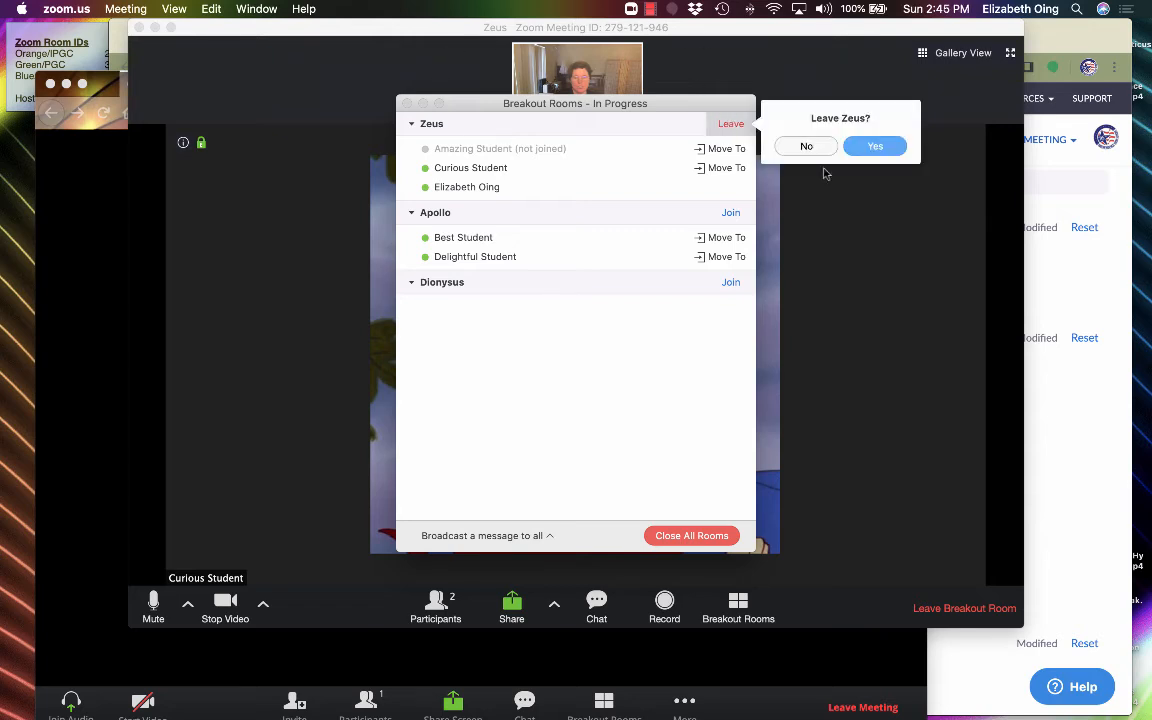
left_click(876, 147)
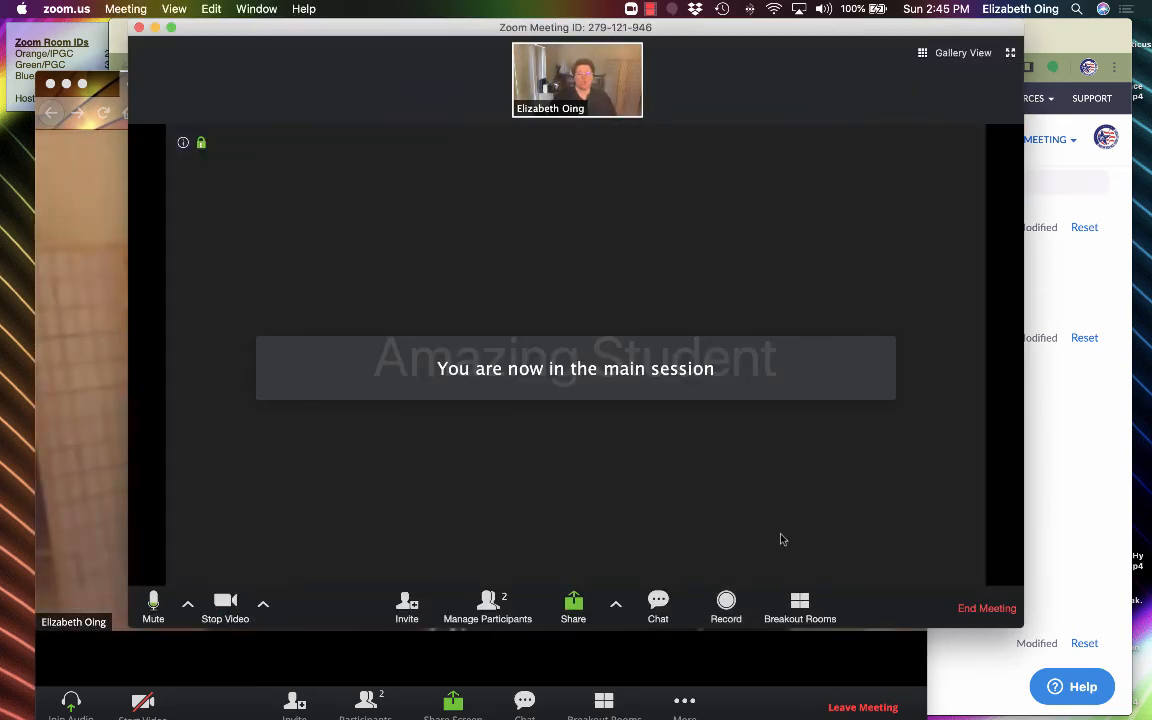
Switch to the student's meeting in Firefox, bring its full meeting controls into view and rejoin breakout room Zeus.
left_click(776, 676)
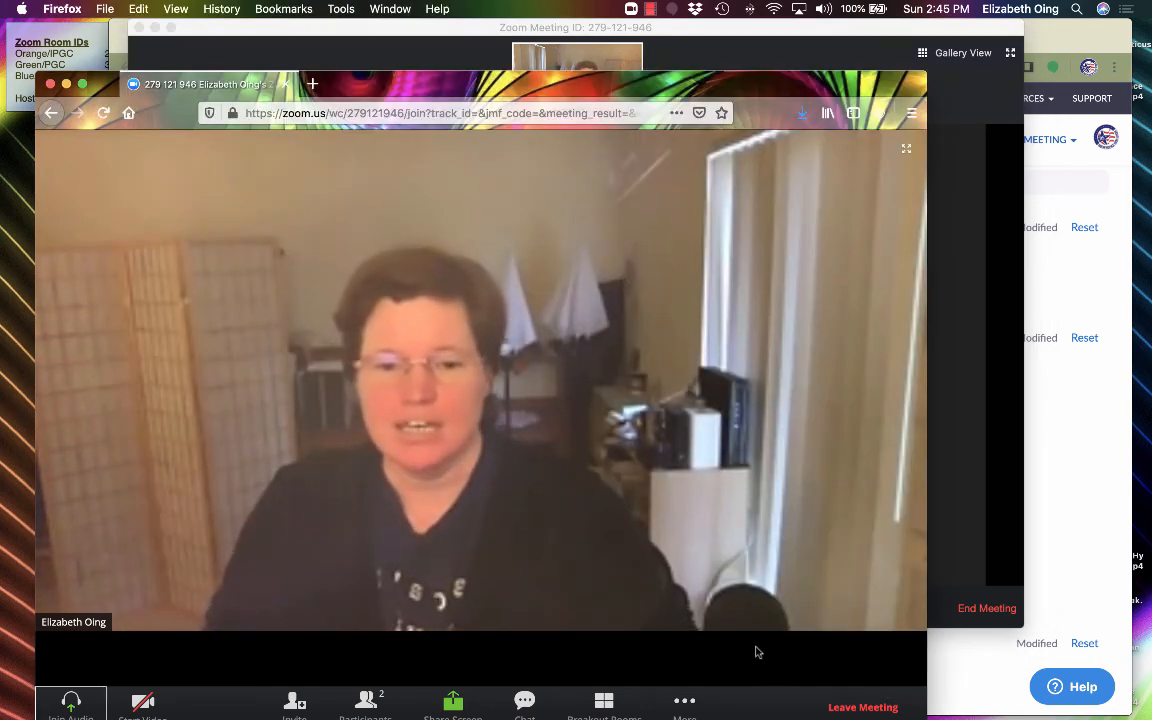
left_click_drag(595, 90, 600, 60)
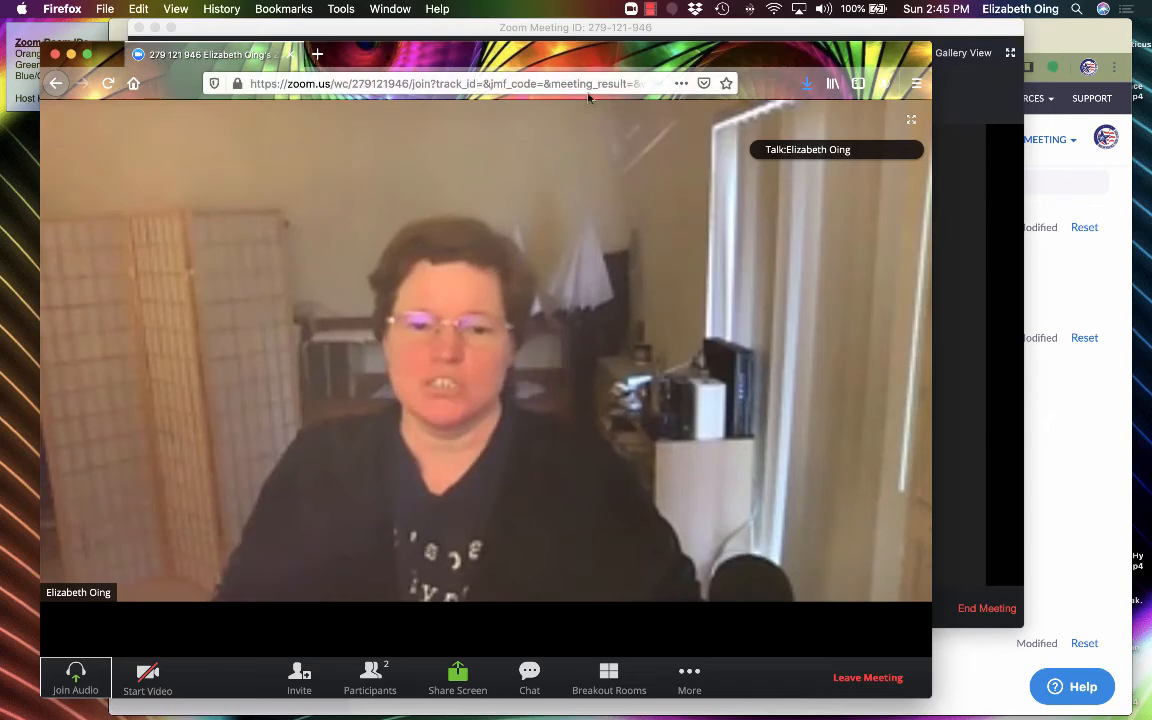
left_click(598, 678)
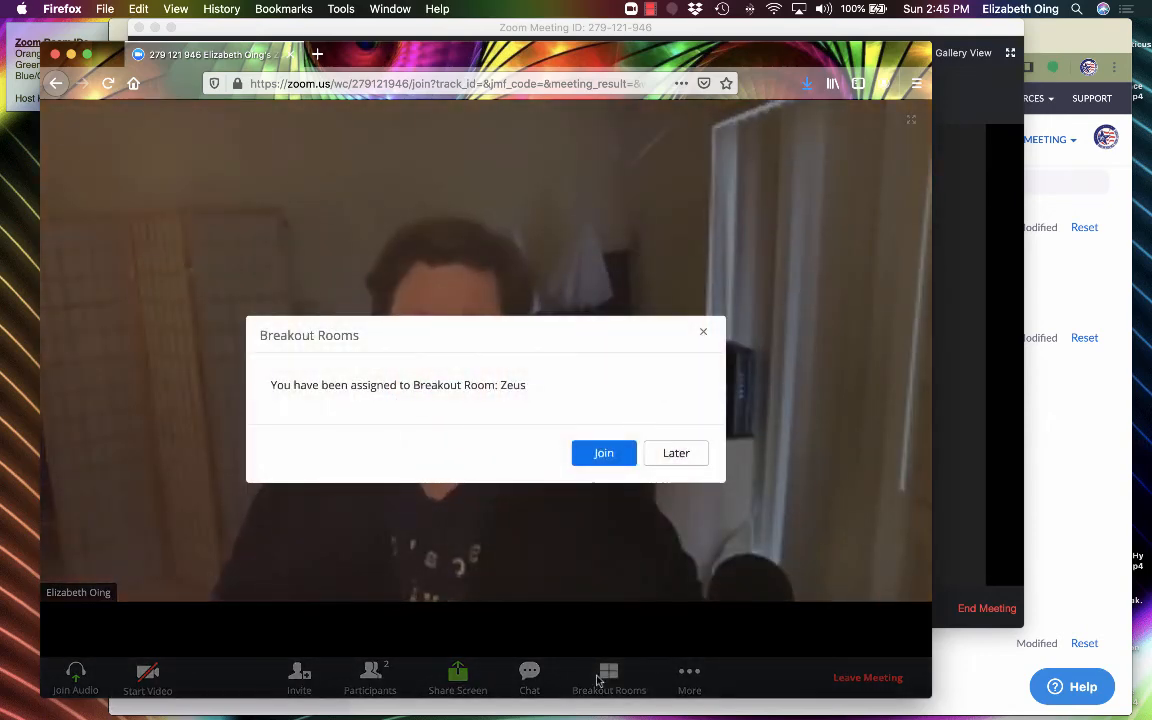
left_click(605, 455)
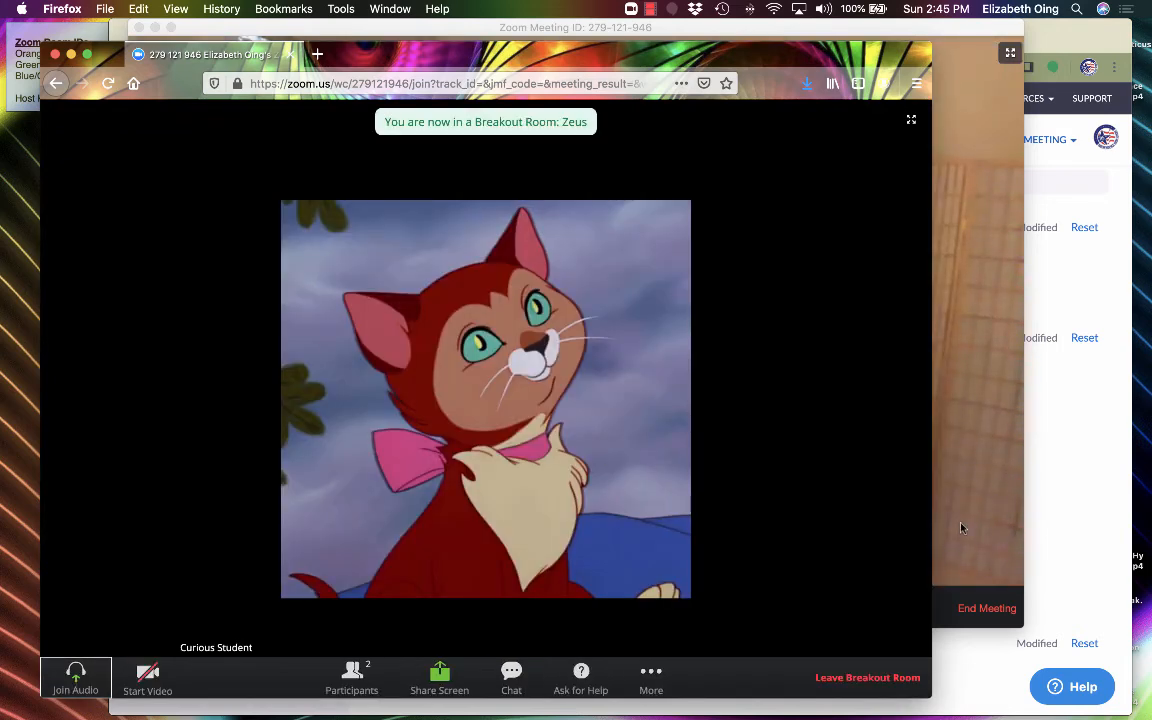
Switch back to the host's Zoom window and close all breakout rooms.
left_click(961, 527)
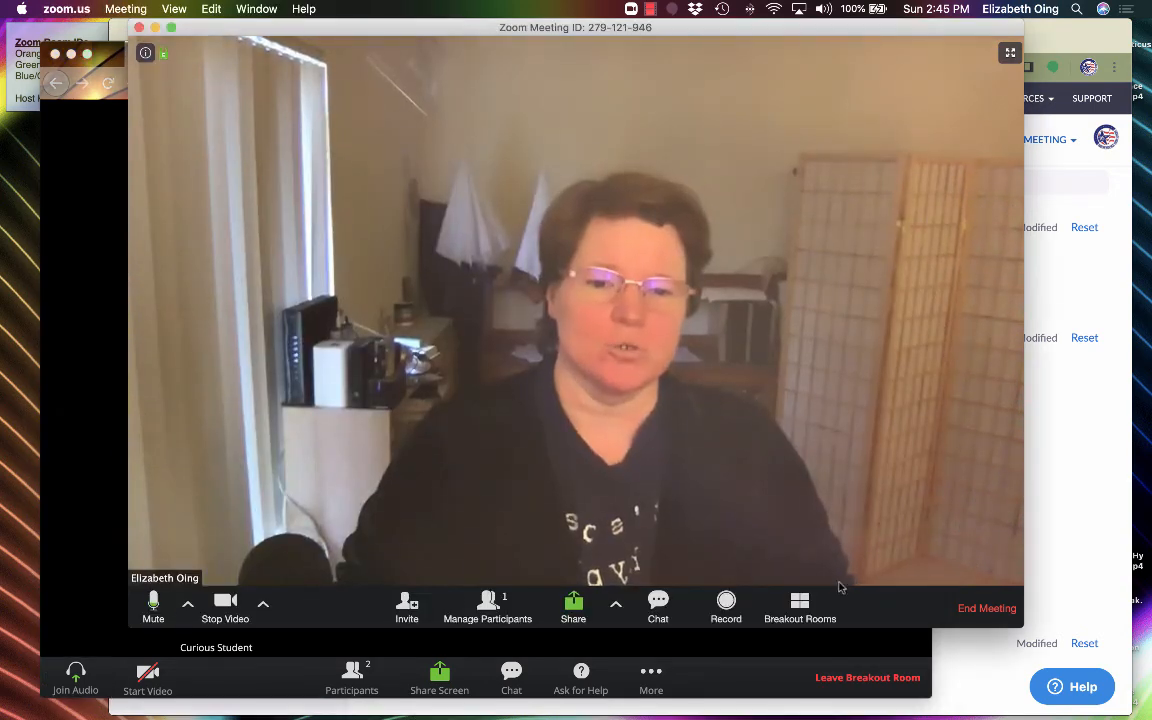
left_click(811, 603)
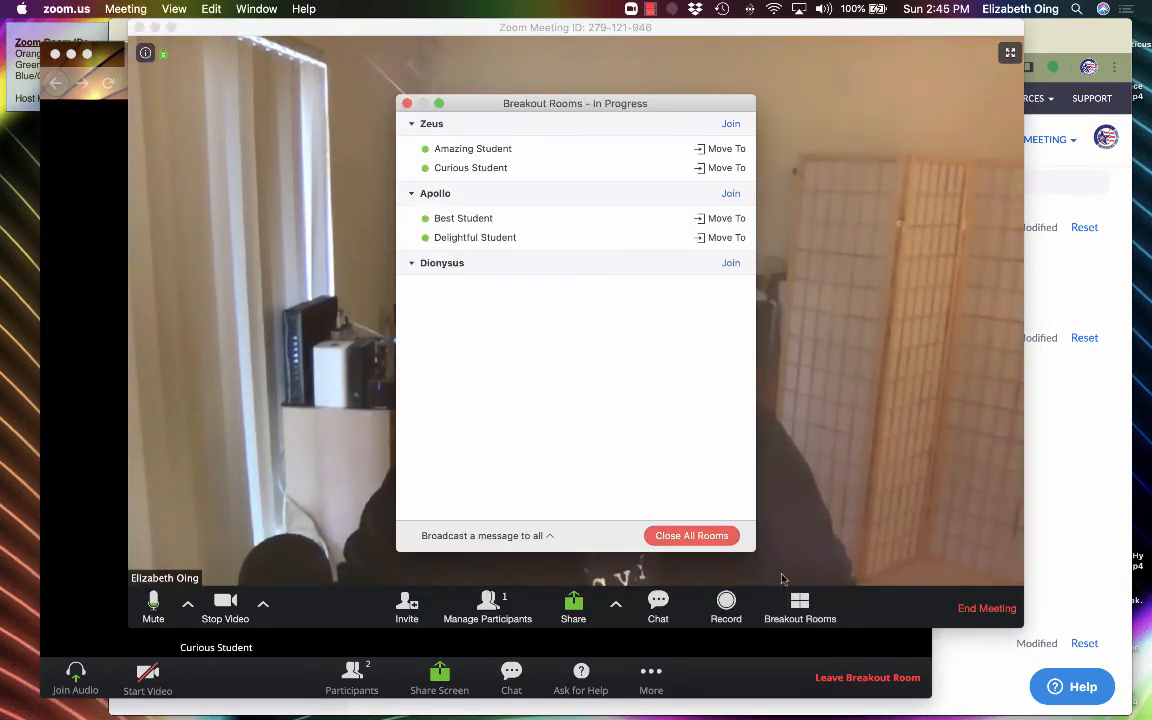
left_click(676, 536)
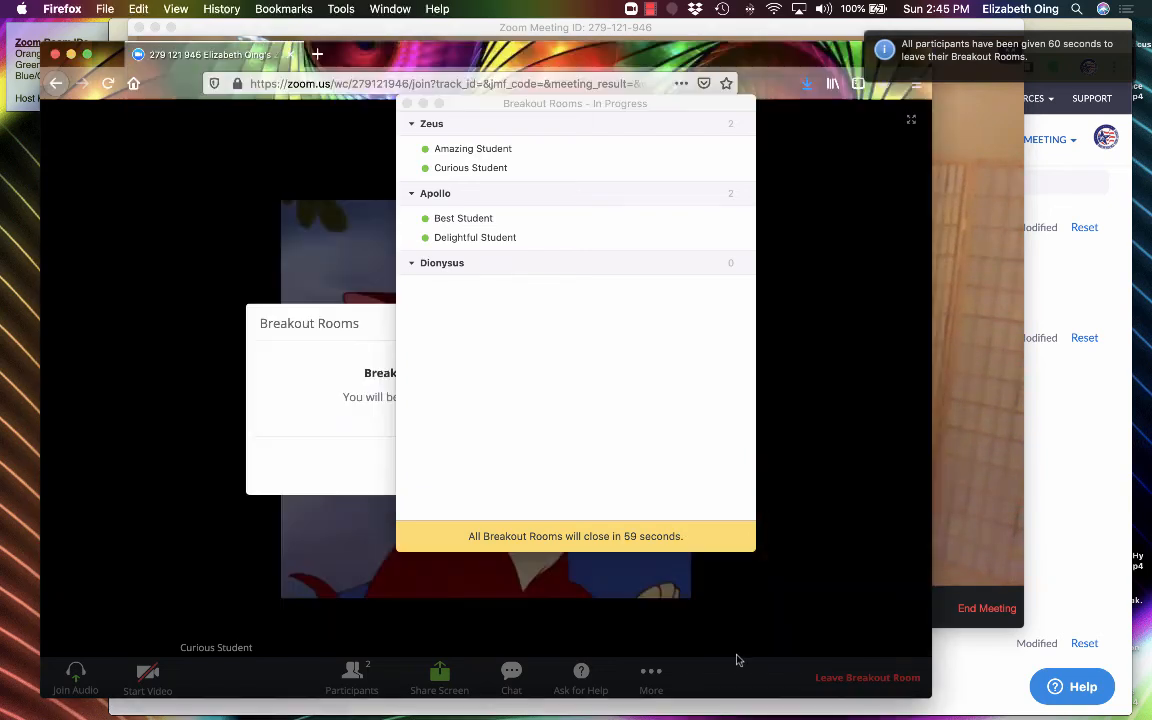
Bring up the closing notice in the student's Firefox meeting, dismiss the host's Breakout Rooms window and return the student to the main session.
left_click(738, 658)
left_click(407, 103)
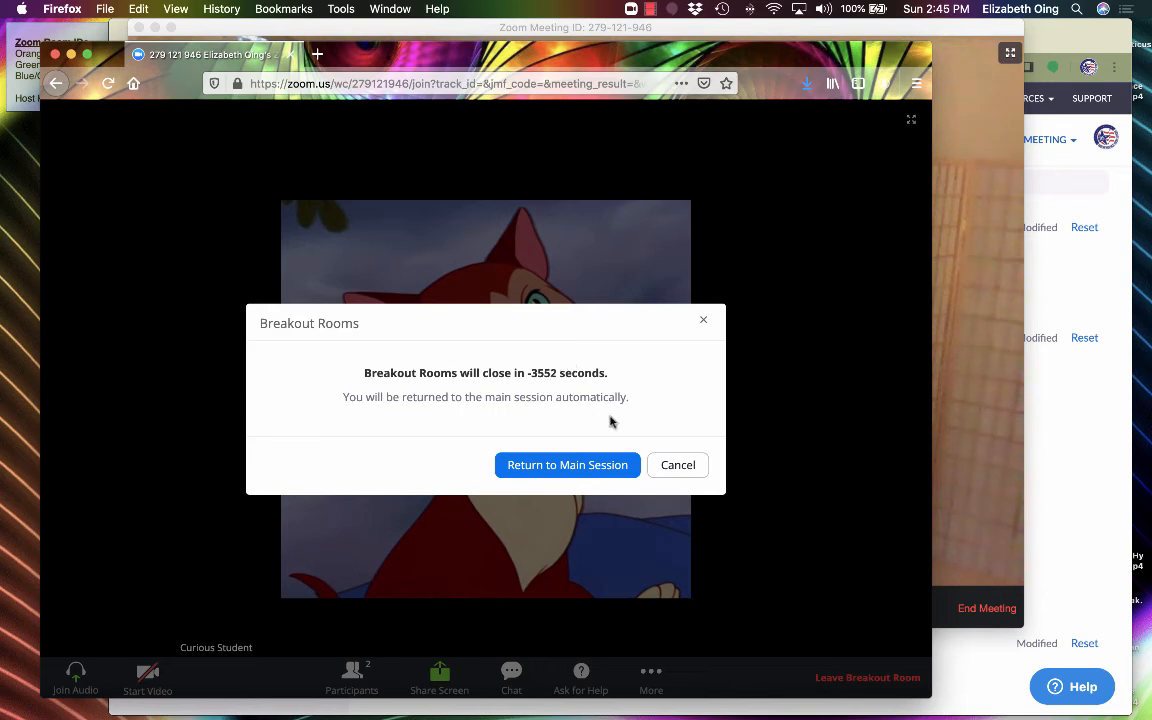
left_click(566, 466)
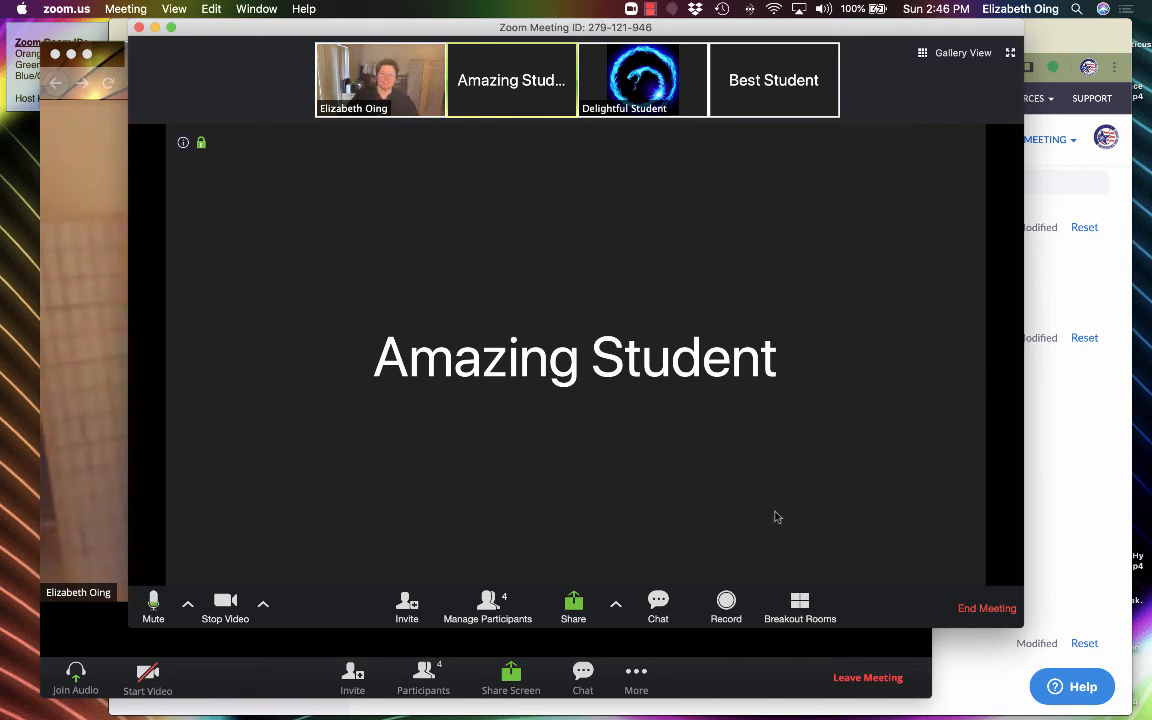
Recreate the breakout rooms in the host's Zoom window as 2 rooms with manual participant assignment.
left_click(808, 617)
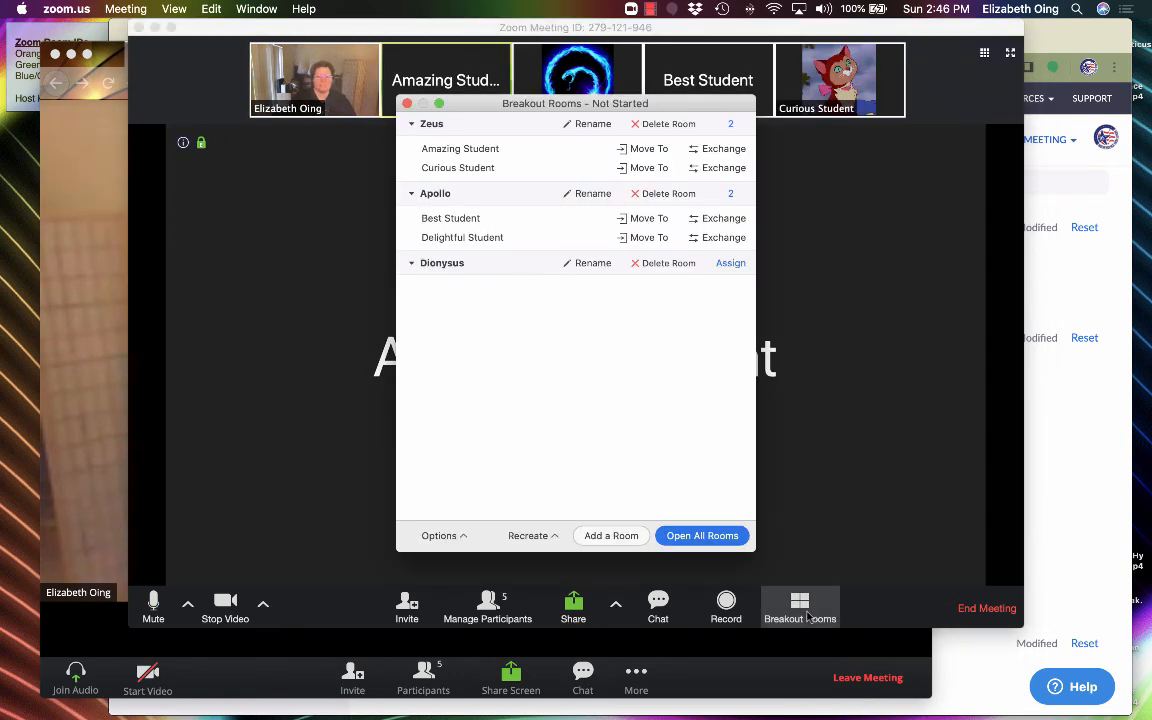
left_click(529, 535)
left_click(562, 417)
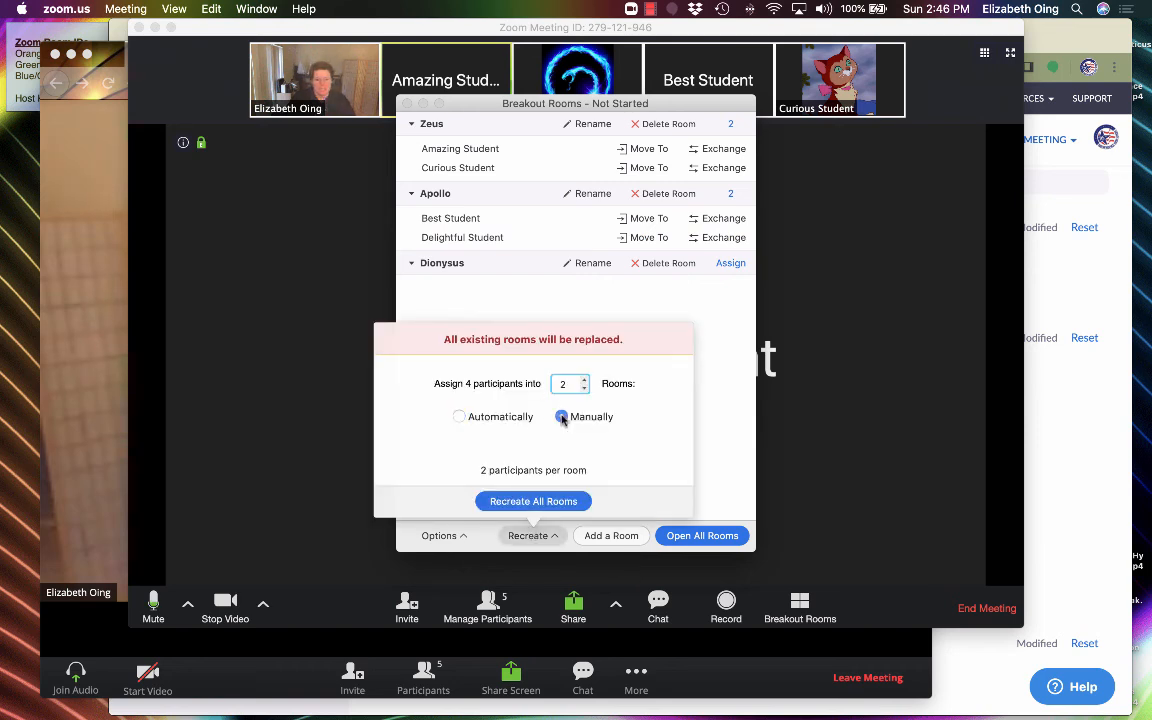
left_click(535, 502)
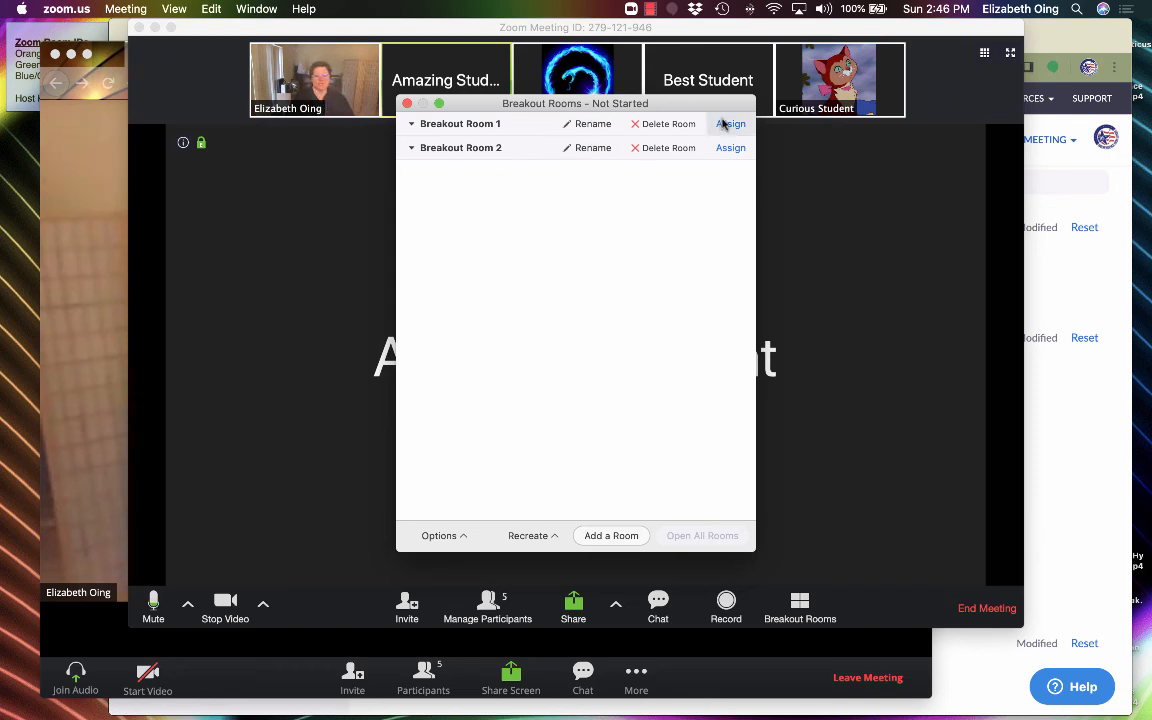
Assign Amazing Student and Curious Student to Breakout Room 1.
left_click(730, 123)
left_click(776, 110)
left_click(777, 147)
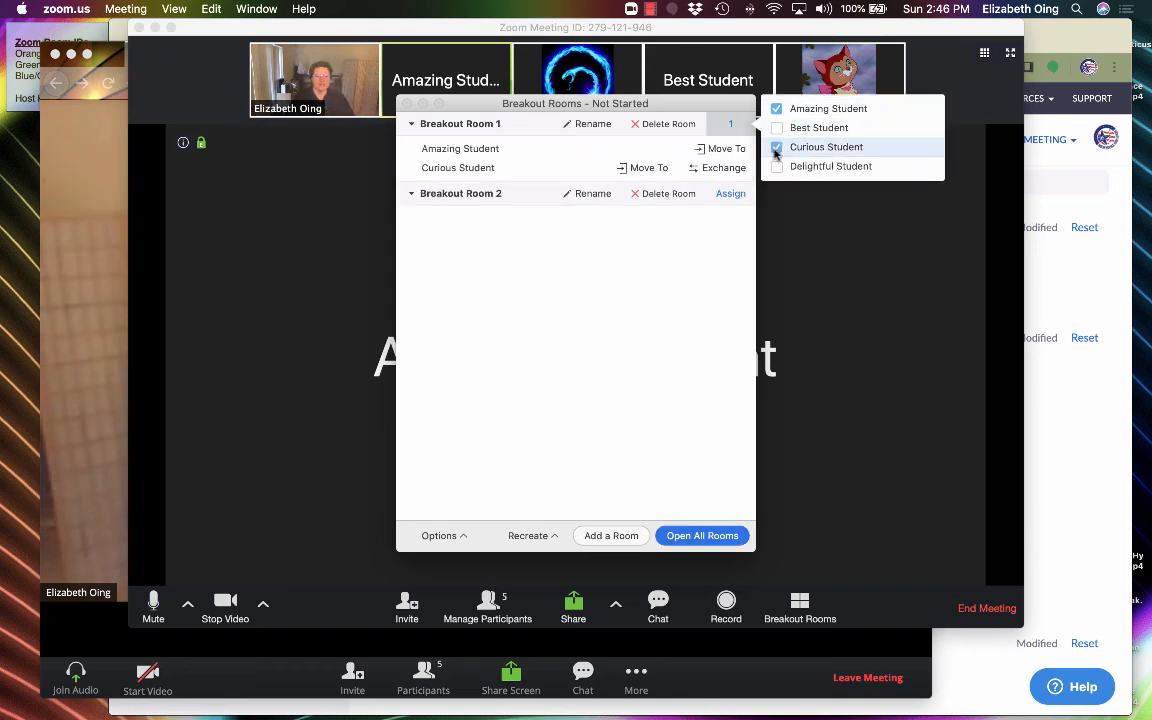
Assign Best Student and Delightful Student to Breakout Room 2.
left_click(730, 193)
left_click(776, 184)
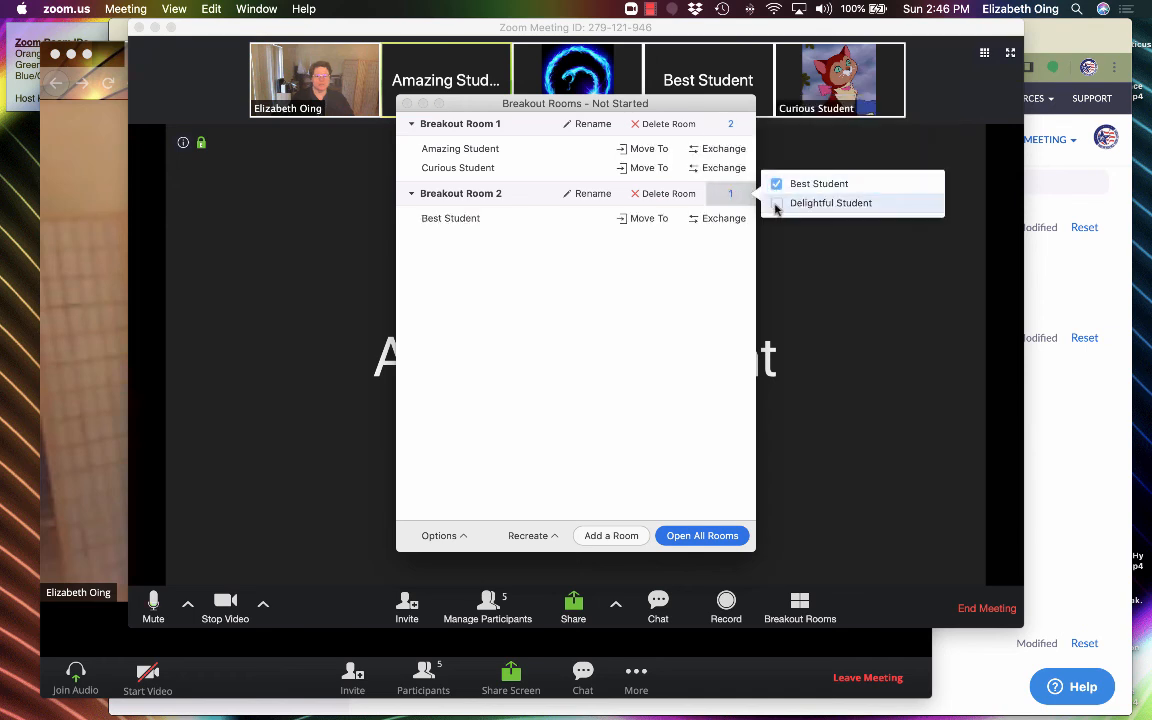
left_click(776, 203)
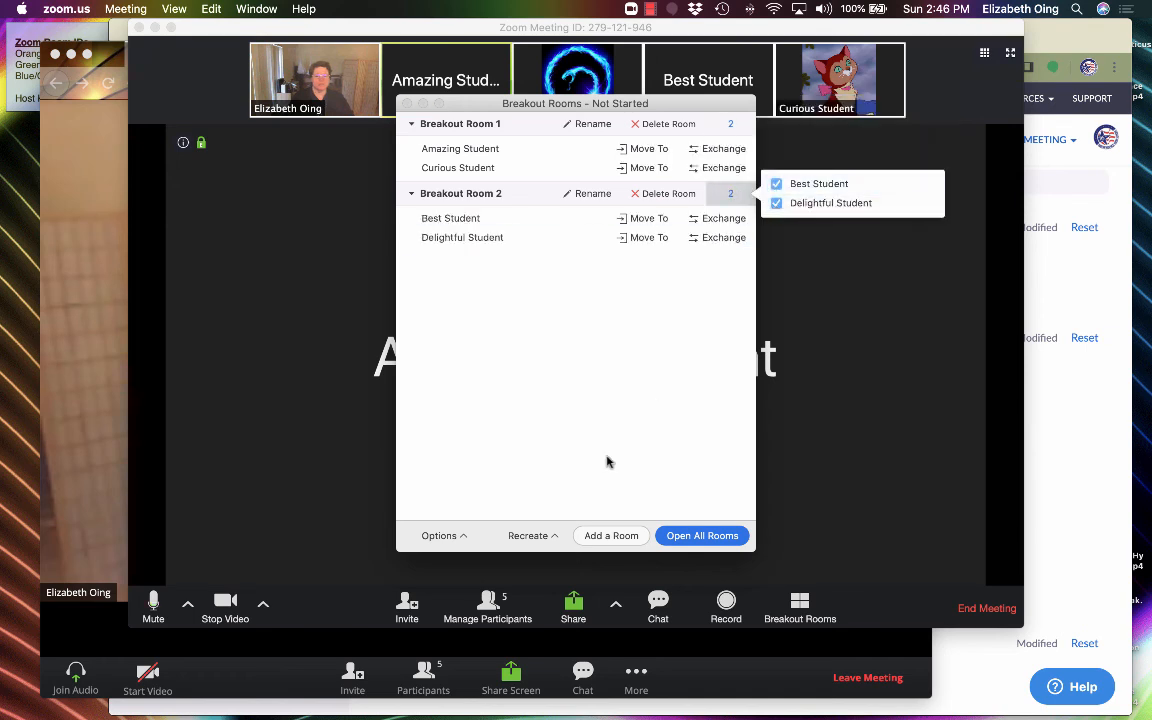
In the breakout room options, stop allowing participants to return to the main session at any time.
left_click(453, 535)
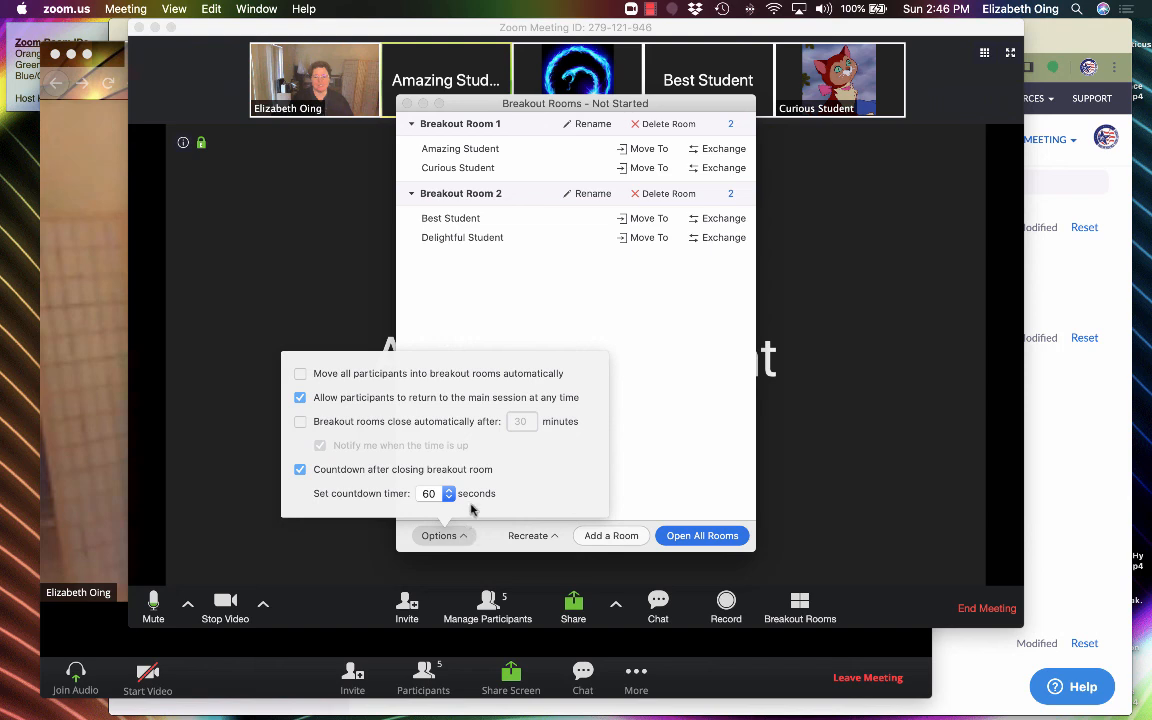
left_click(301, 399)
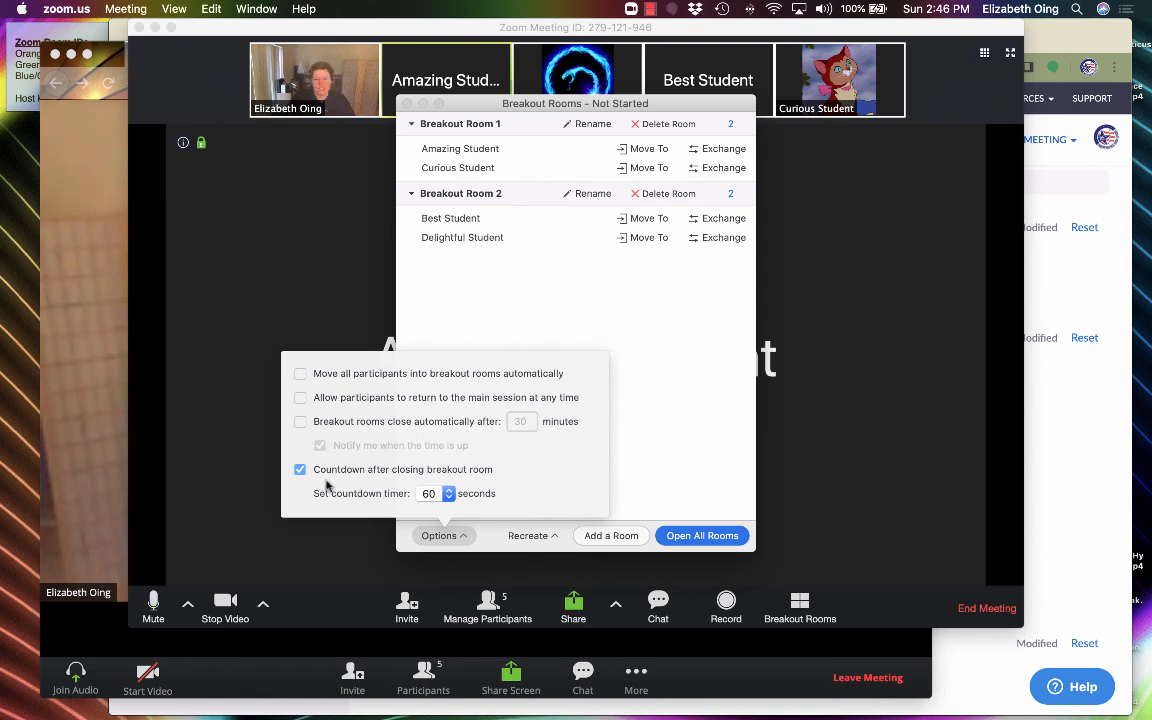
Review the available countdown timer lengths and try having the breakout rooms close automatically after 30 minutes.
left_click(448, 494)
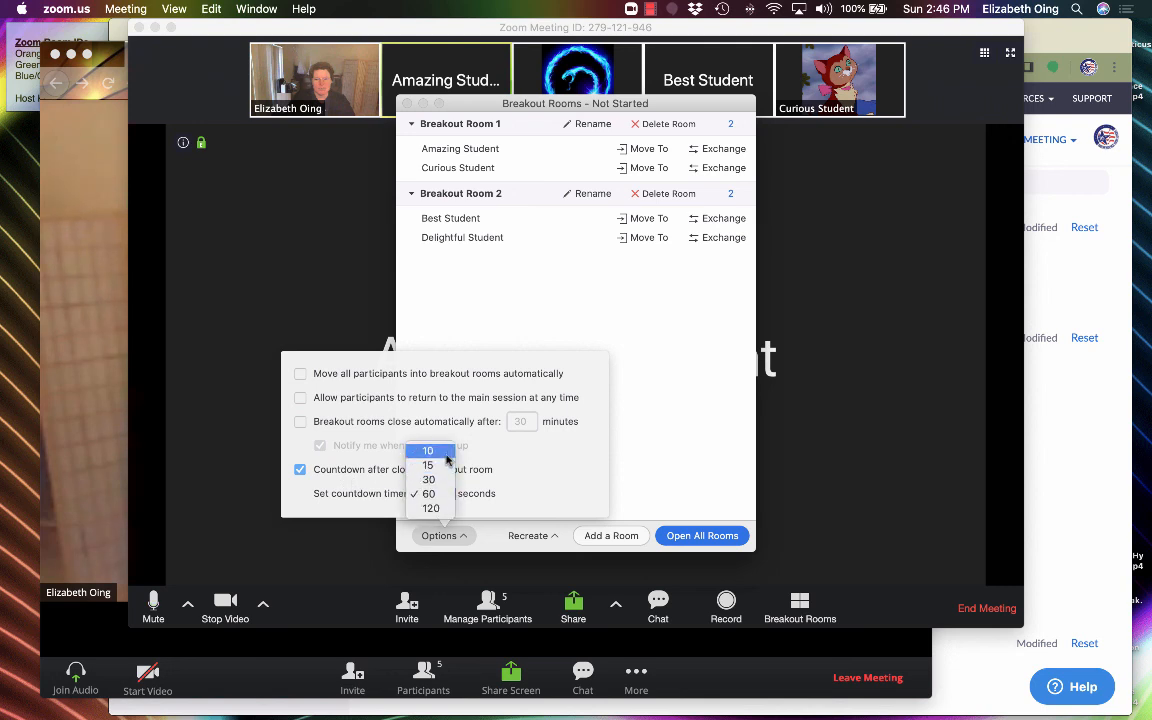
left_click(474, 473)
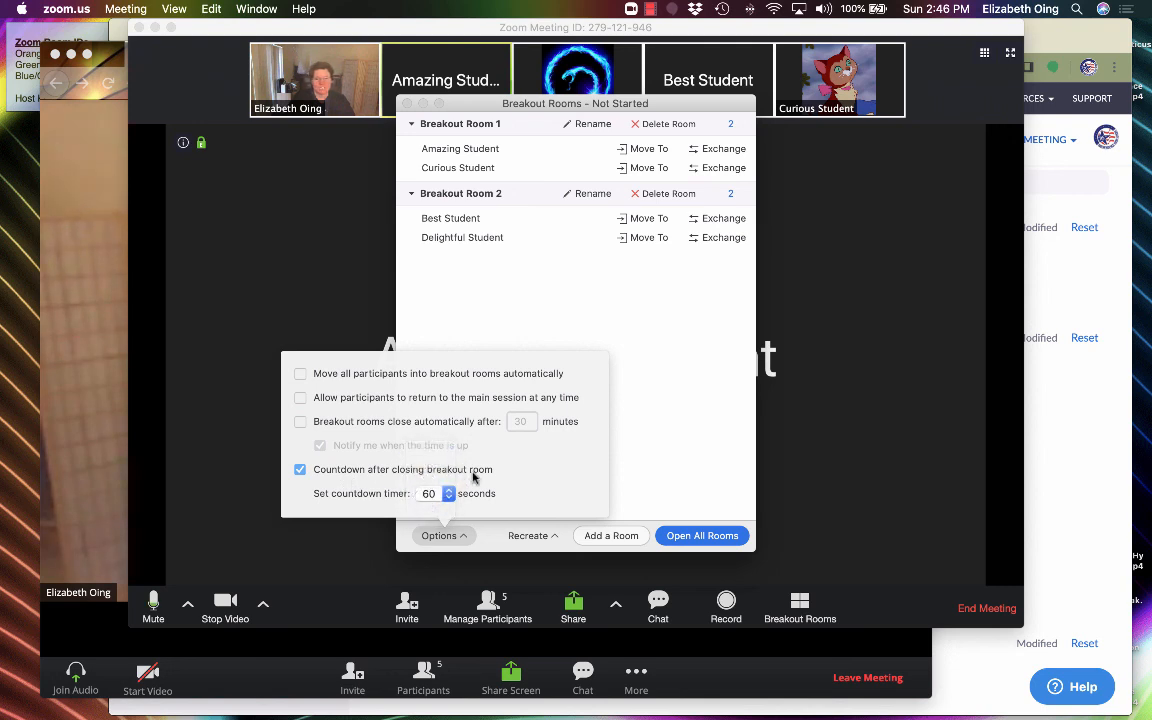
left_click(300, 422)
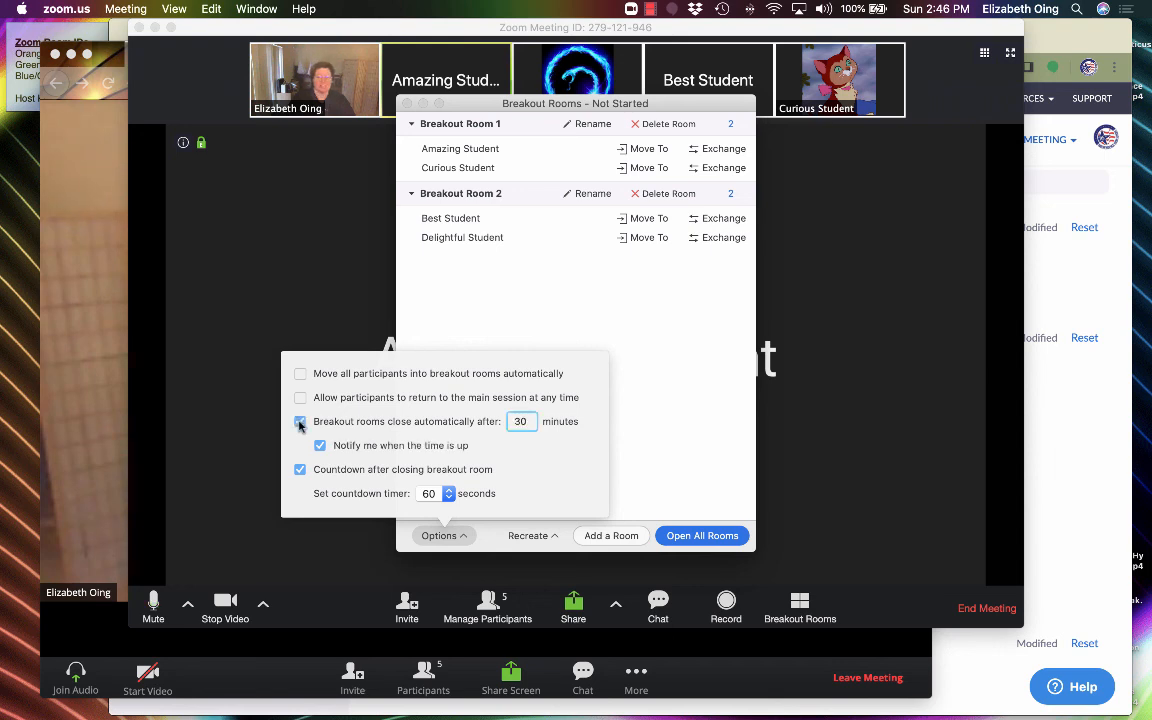
left_click(300, 422)
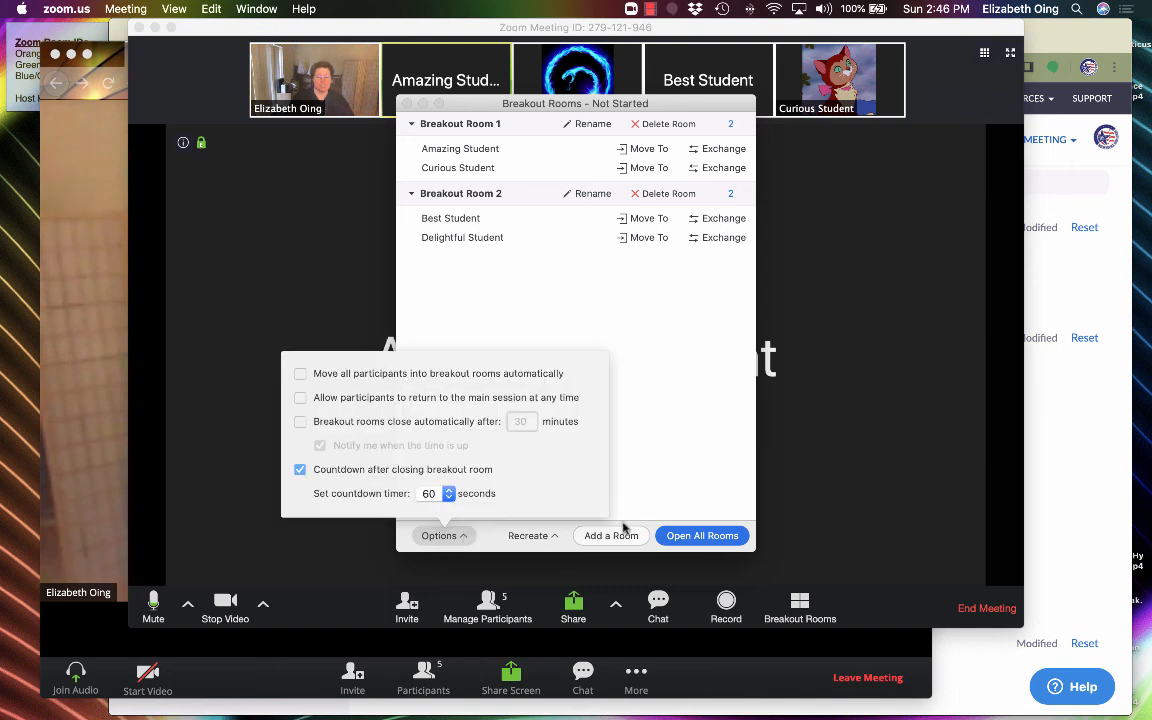
Dismiss the breakout room options and close the Breakout Rooms window without opening the rooms.
left_click(532, 298)
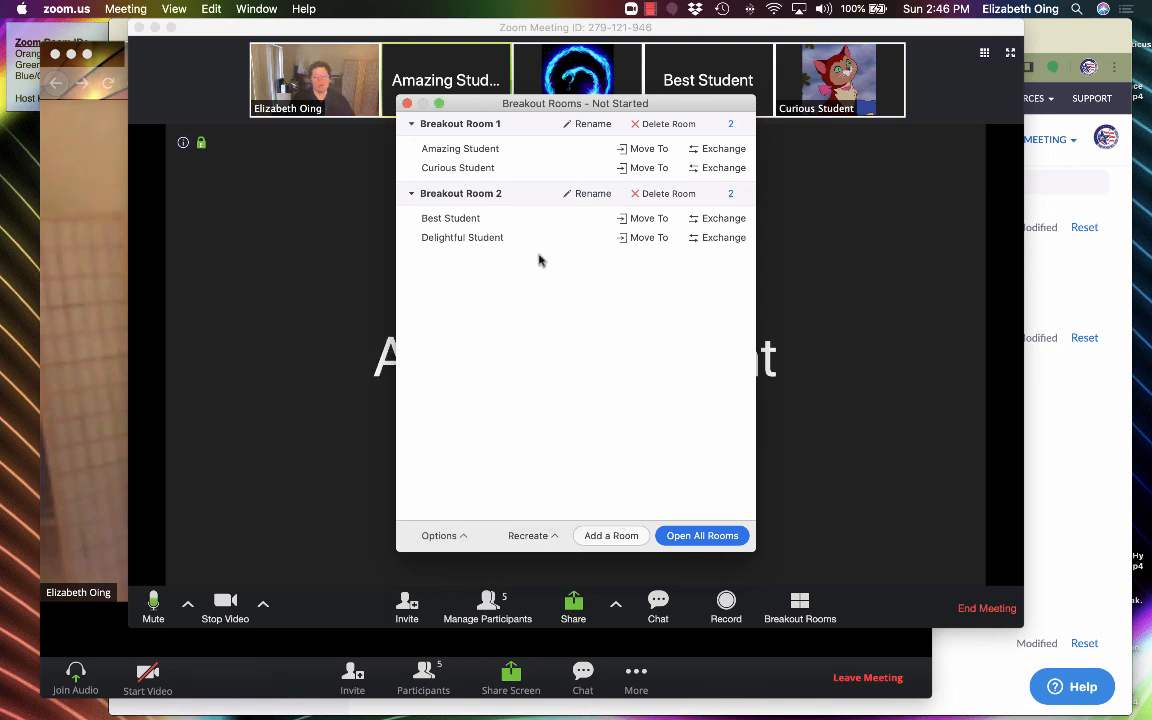
left_click(404, 104)
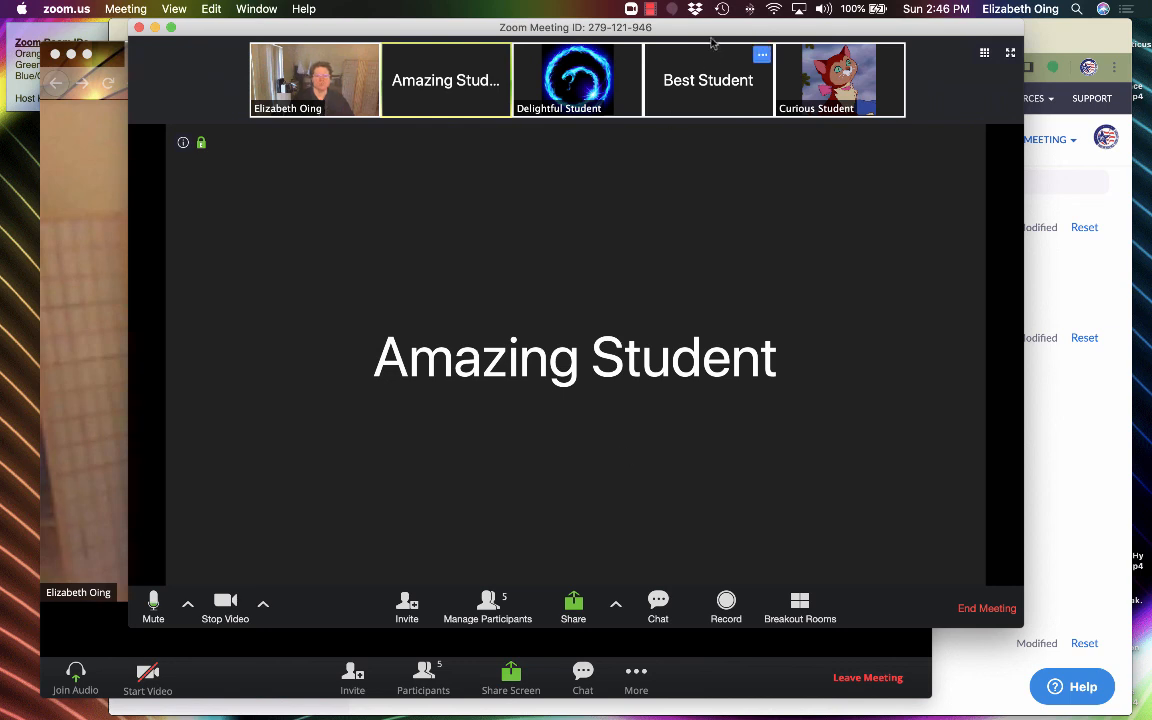
left_click(650, 10)
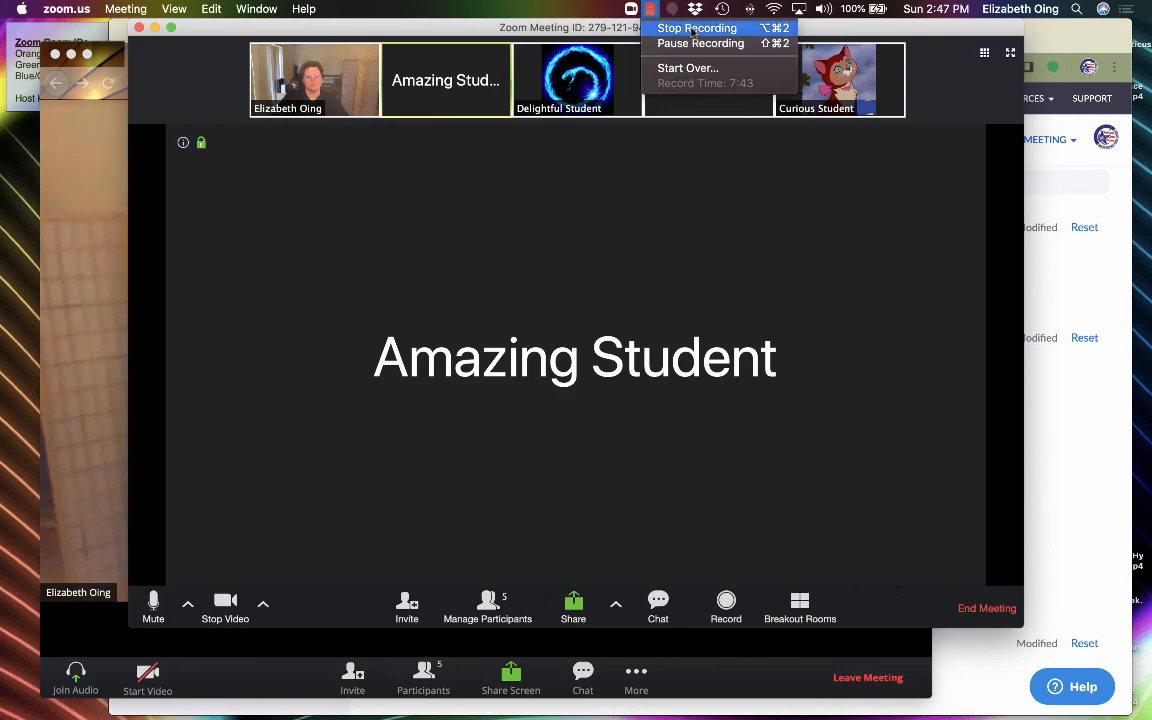